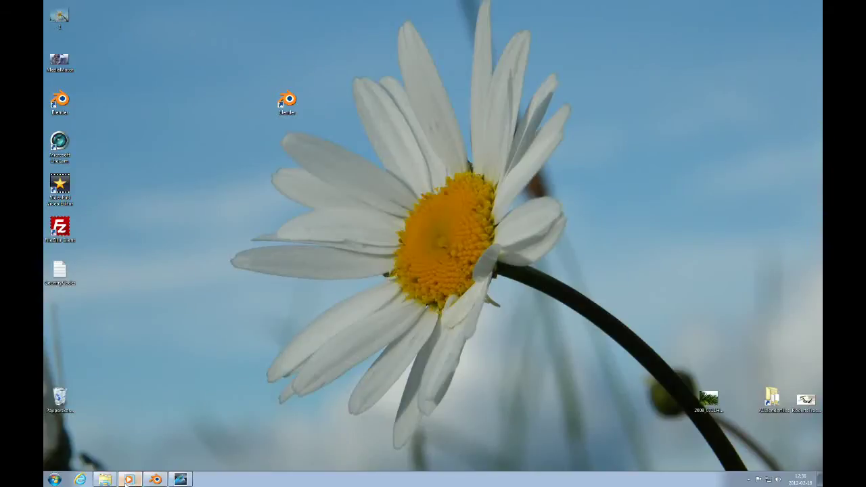
- Preview and close the rendered wobbly text video, then launch Blender 2.62 and dismiss its splash screen
left_click(129, 480)
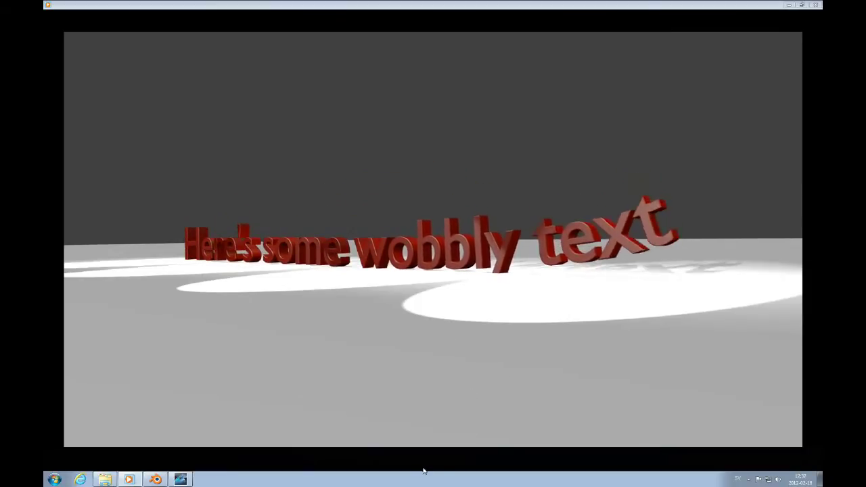
left_click(816, 6)
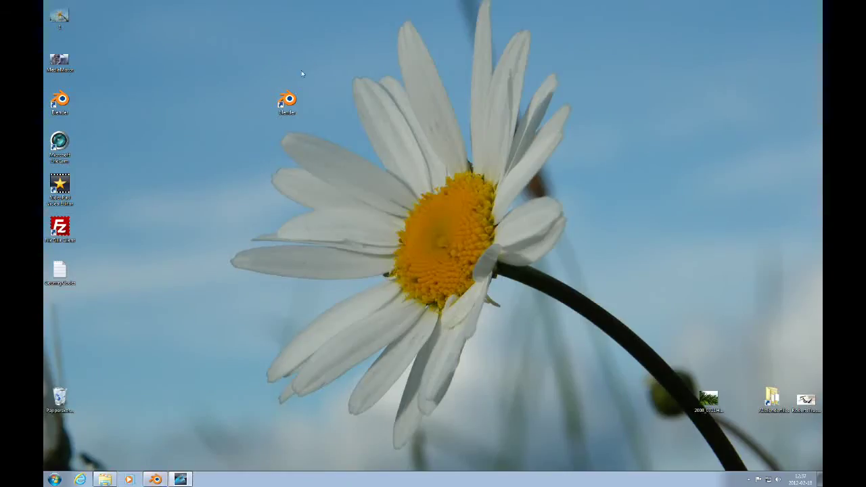
double_click(287, 101)
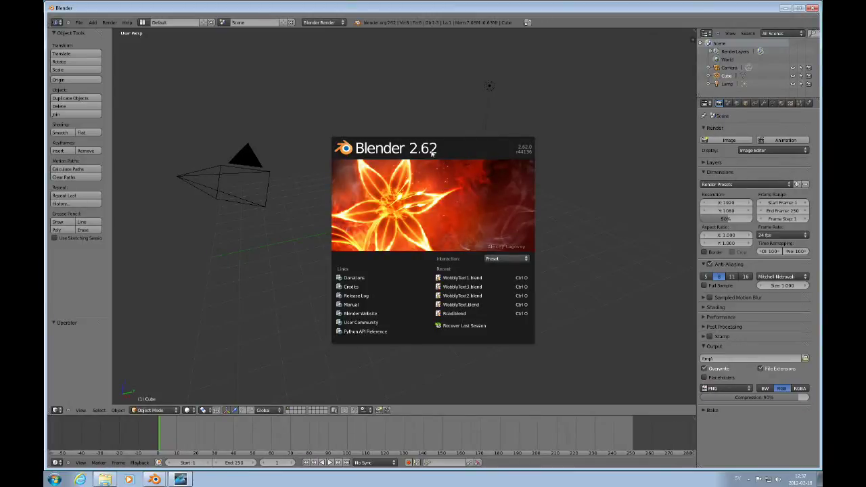
left_click(464, 154)
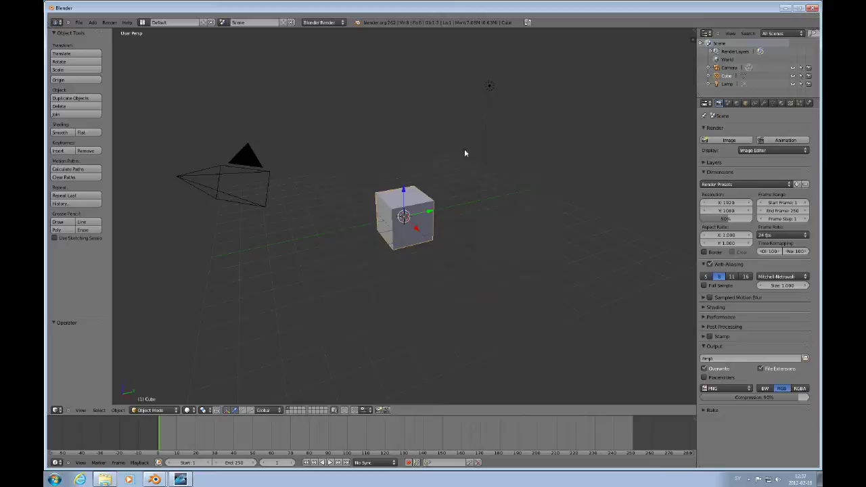
left_click(58, 410)
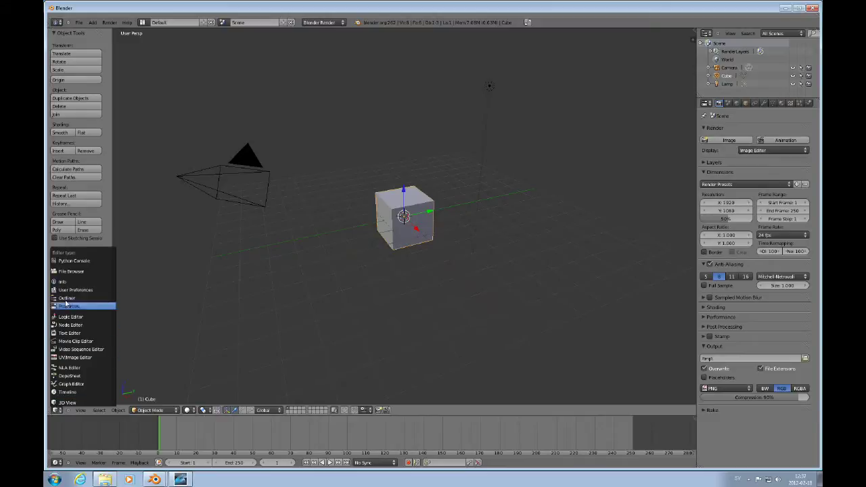
left_click(77, 290)
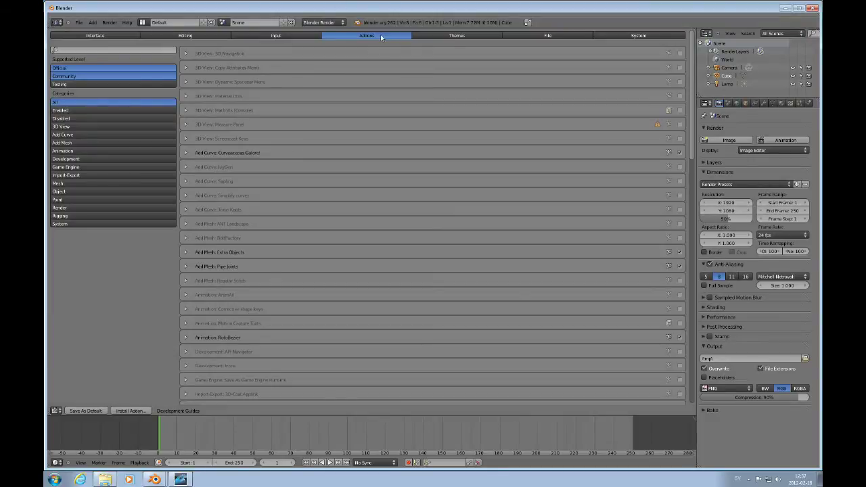
left_click(63, 151)
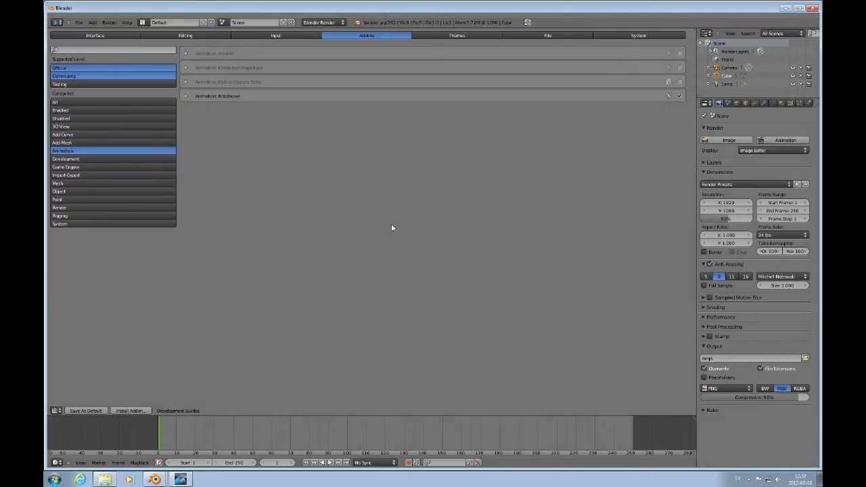
left_click(56, 410)
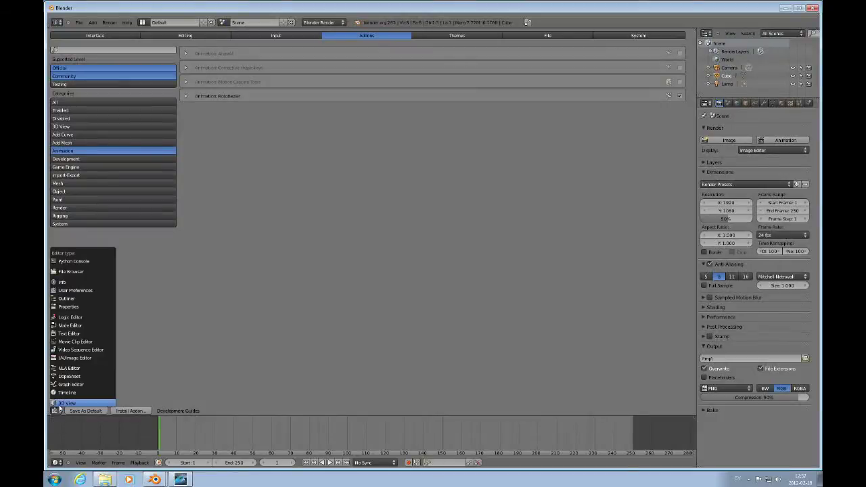
left_click(71, 407)
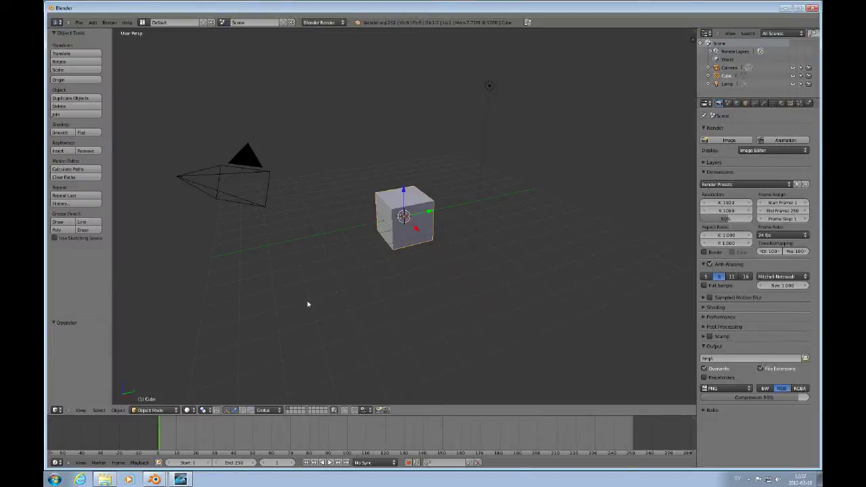
- In top view, delete the default cube and add a Bezier curve
key("KP_7")
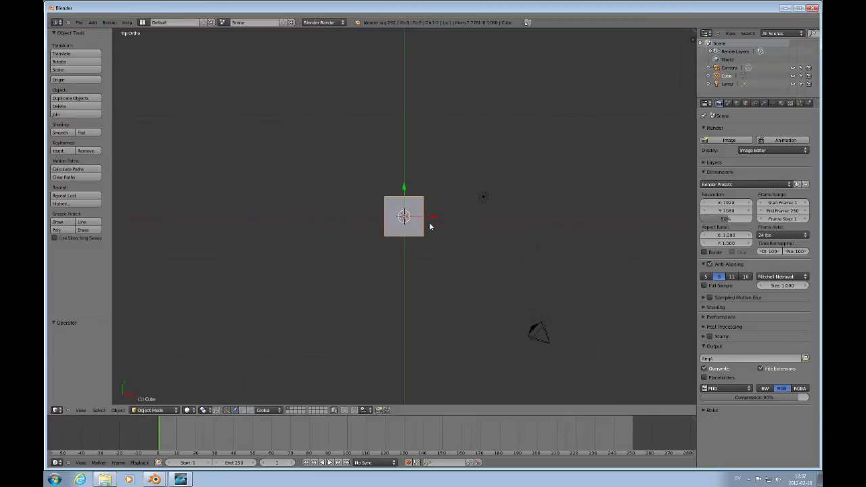
key("x")
left_click(430, 226)
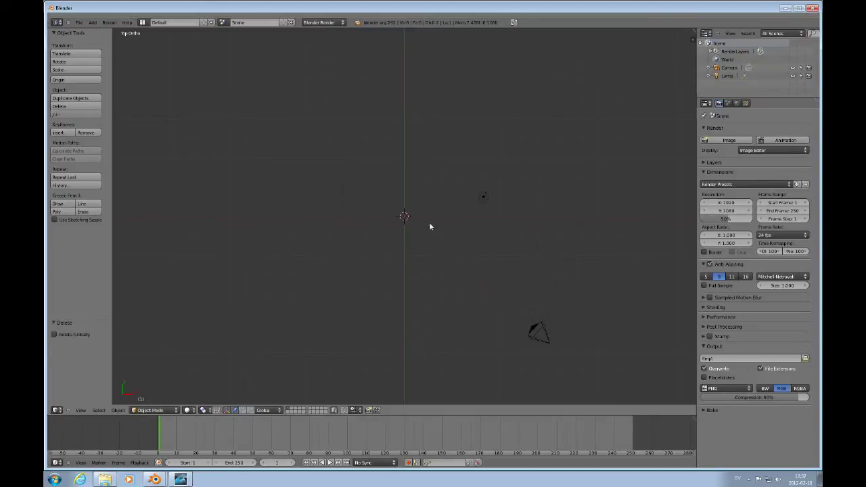
key("shift+a")
mouse_move(414, 232)
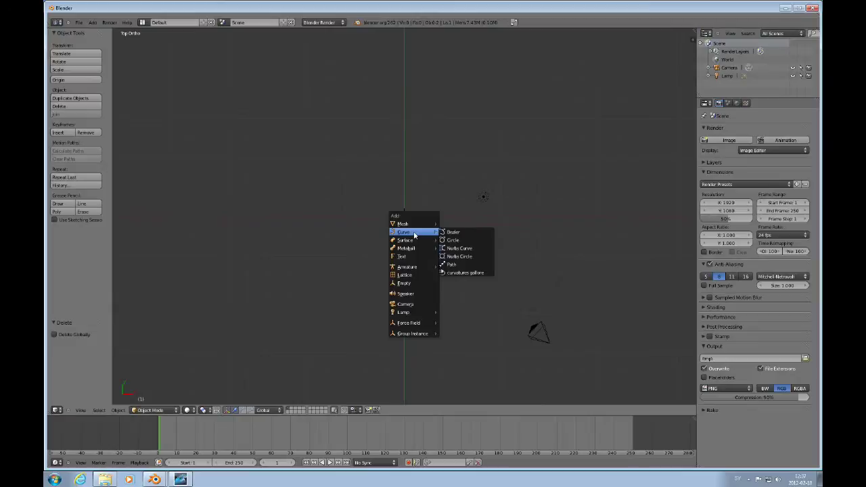
left_click(453, 232)
- In edit mode, move the curve's left handle down onto the horizontal line along Y
key("Tab")
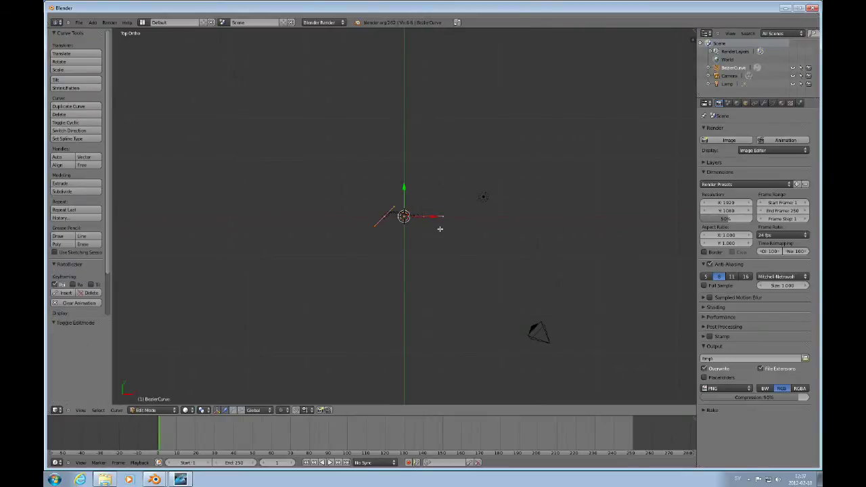
right_click(393, 207)
key("g")
left_click(364, 159)
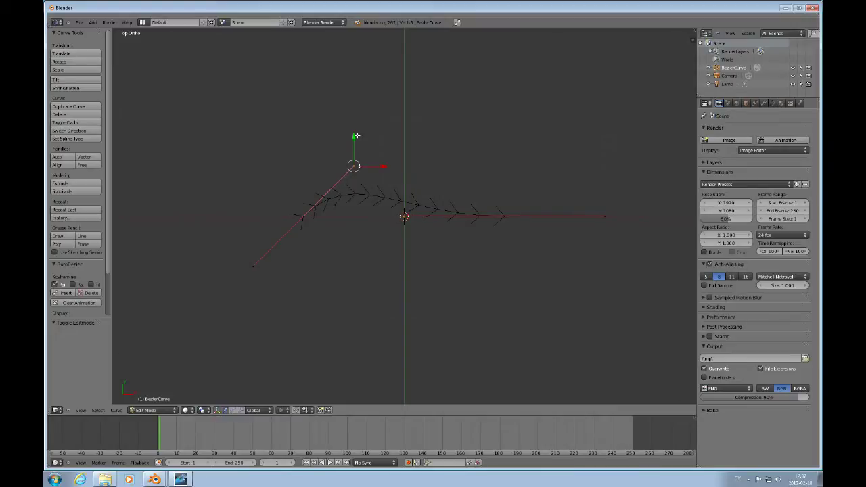
key("g")
key("y")
left_click(370, 188)
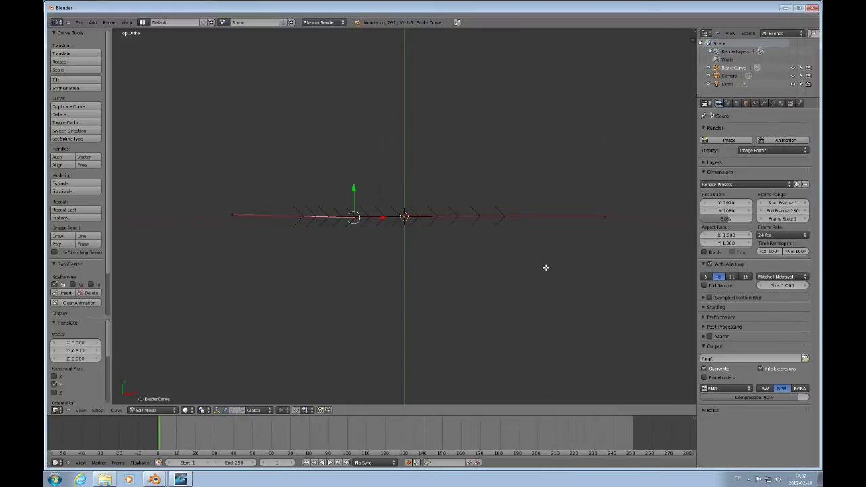
- Set the handle's Vertex Y to 0 in the N panel and select the curve's end control points
key("n")
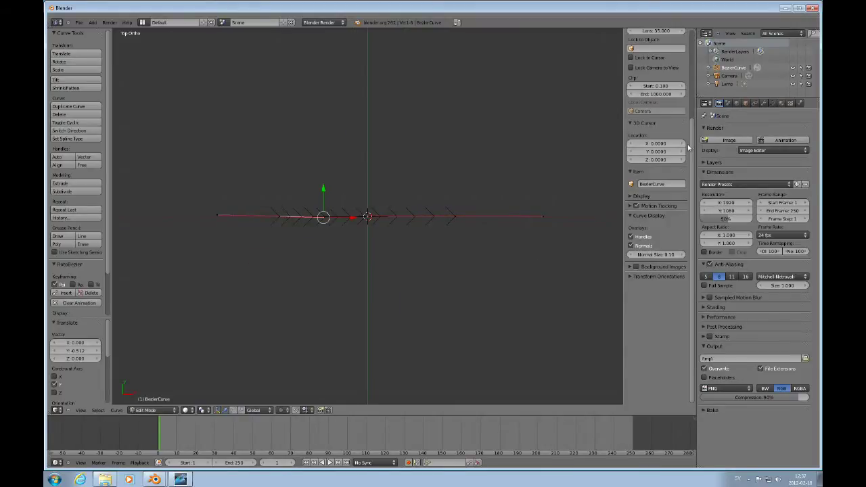
scroll(691, 148, "up", 3)
left_click(677, 62)
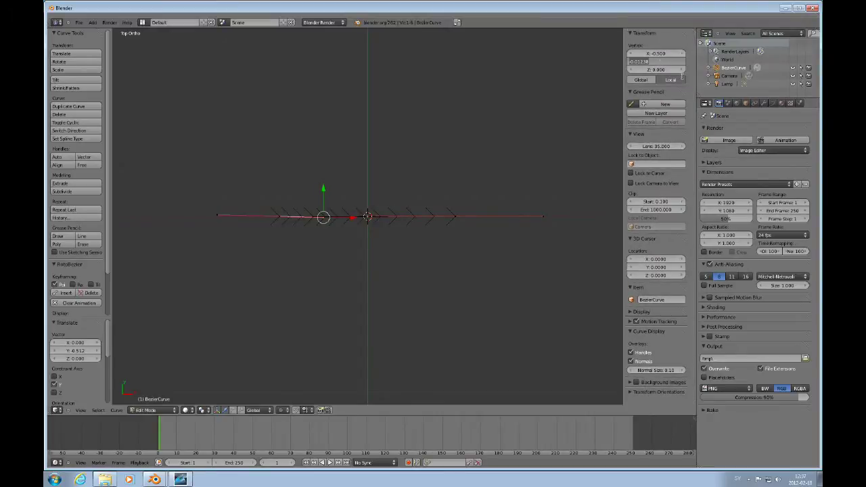
type("0")
key("Return")
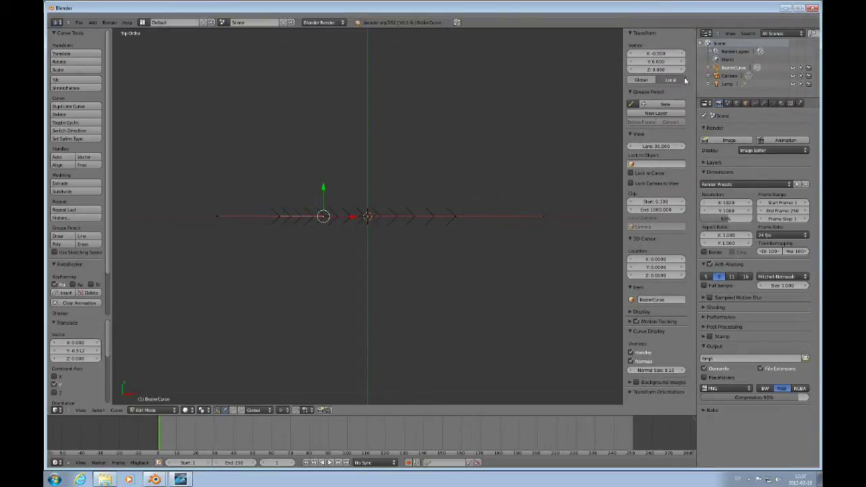
right_click(279, 217)
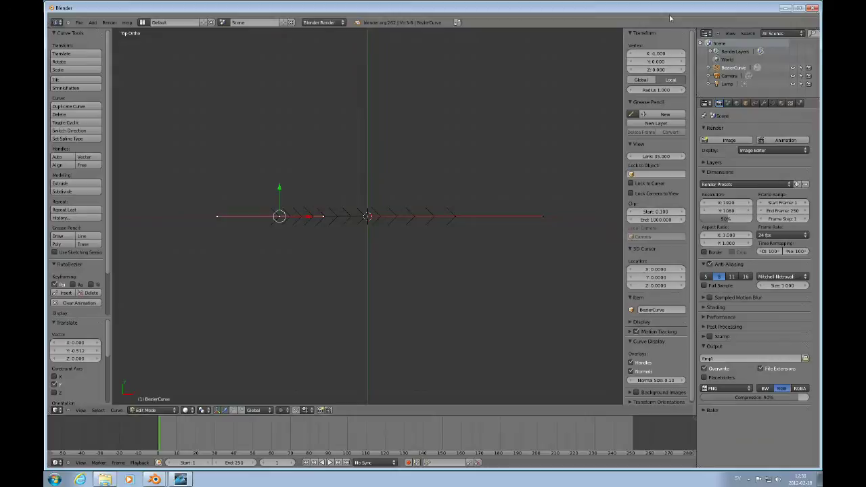
right_click(455, 216)
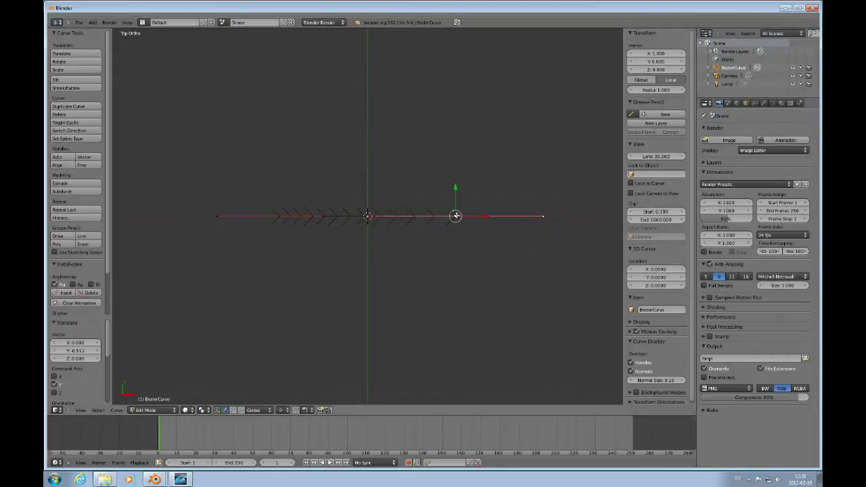
scroll(467, 216, "down", 4)
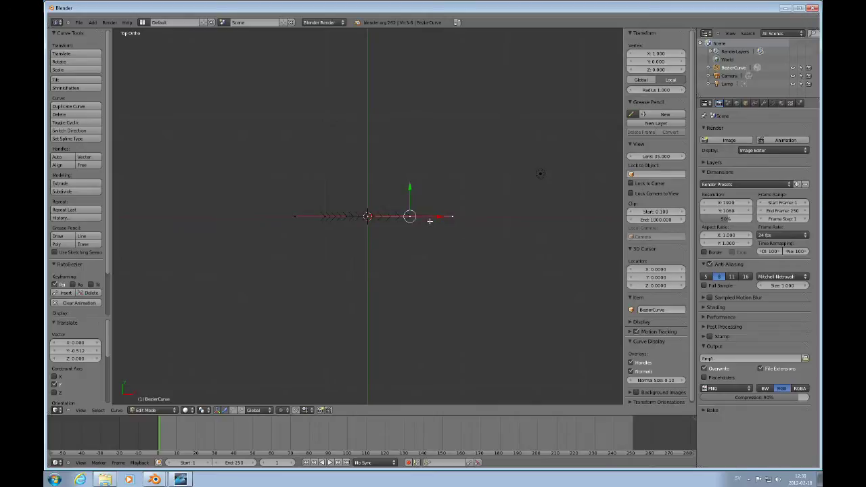
- Extrude two new points from the curve end and slide them rightward along X
scroll(429, 220, "down", 2, "ctrl")
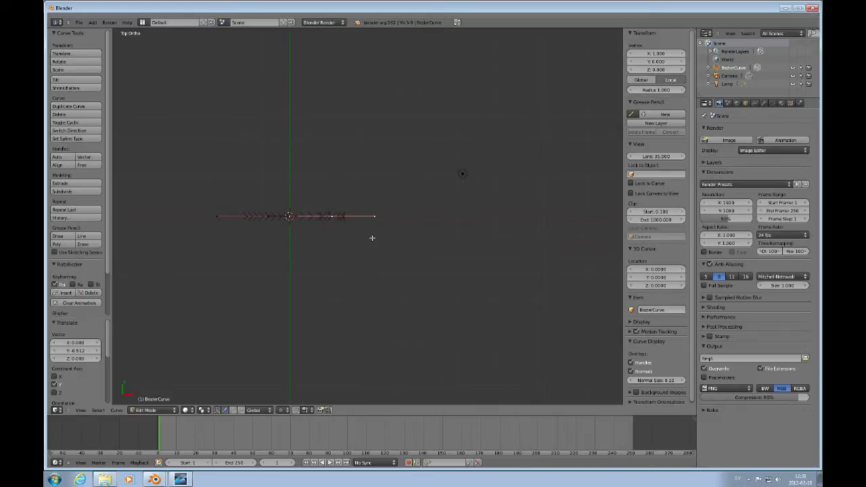
key("e")
left_click(370, 237)
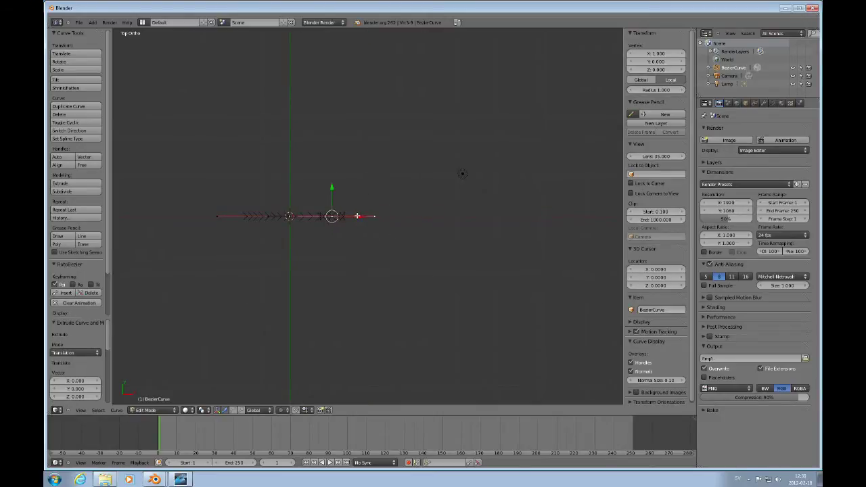
key("g")
key("x")
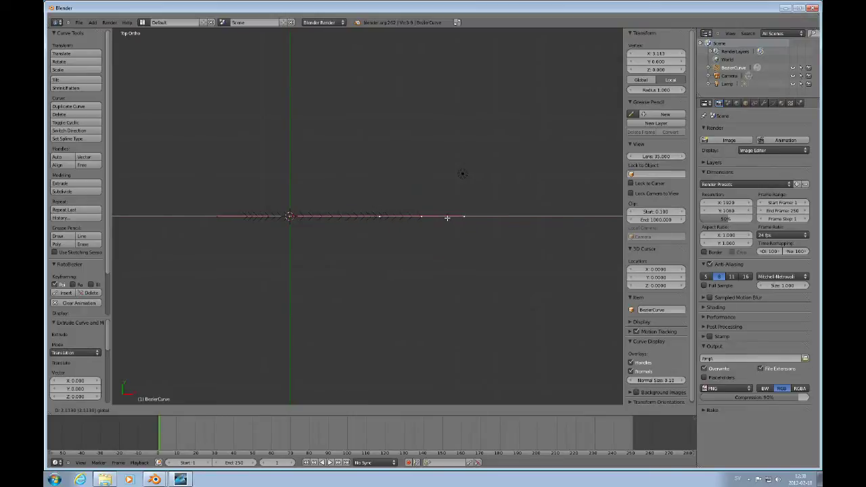
left_click(434, 220)
key("e")
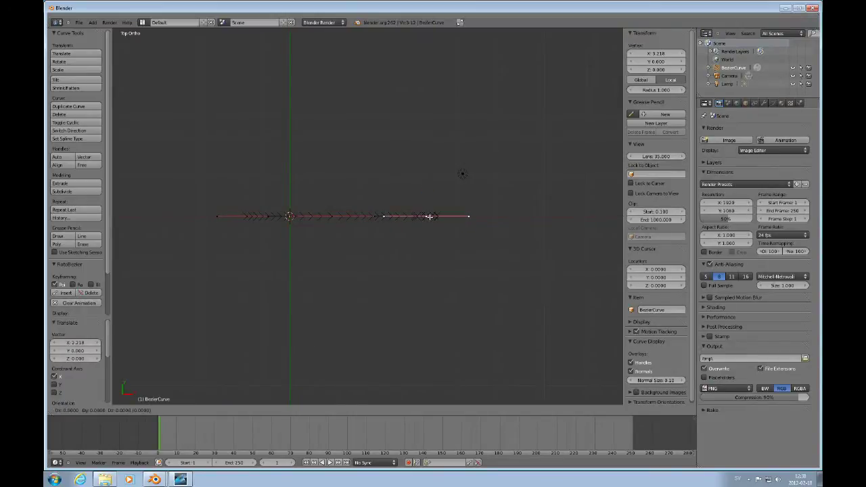
left_click(472, 219)
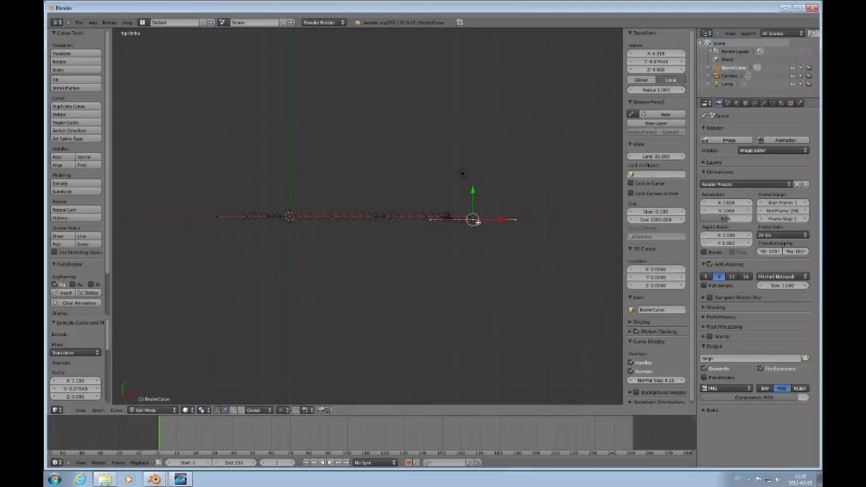
key("g")
key("x")
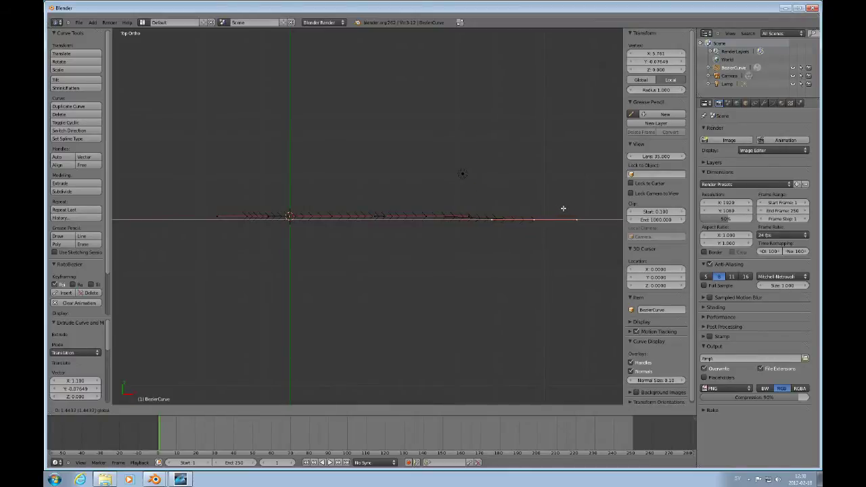
left_click(562, 210)
- Reposition and extrude the last endpoint, set its Vertex Y to 0, and switch to front view
key("g")
key("x")
left_click(546, 201)
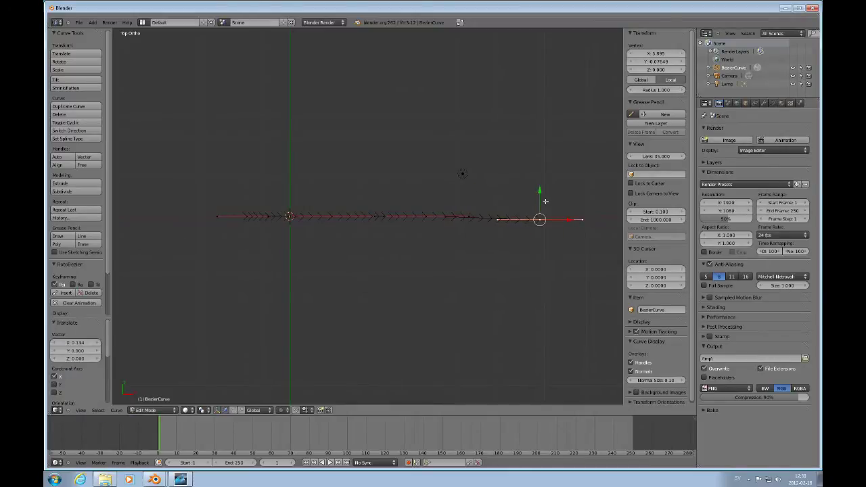
key("e")
left_click(537, 191)
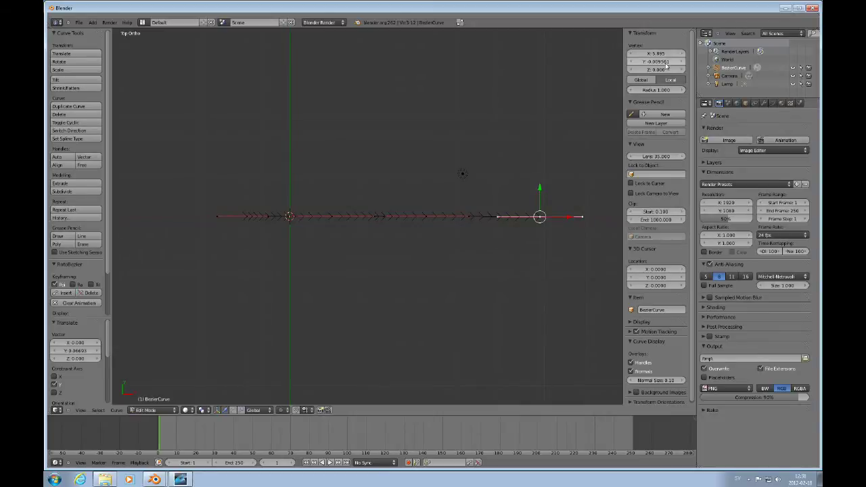
left_click(666, 62)
type("0")
key("Return")
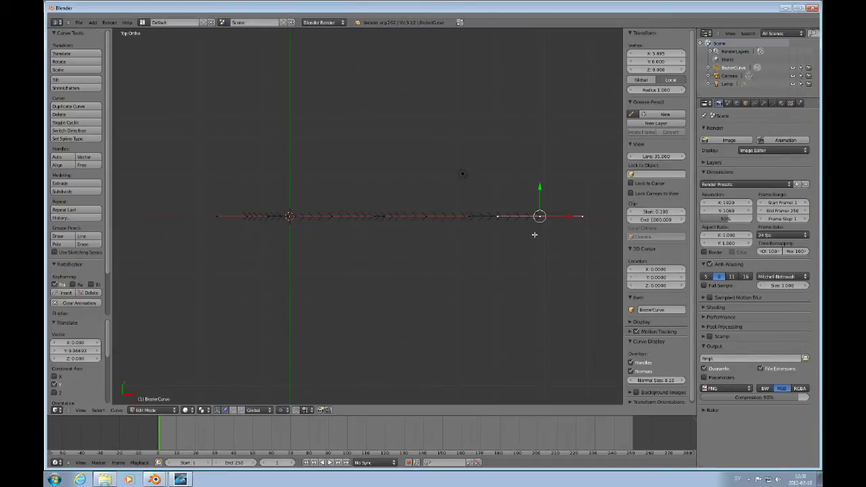
key("KP_1")
- Return to object mode and add a text object rotated 90° on X (rx90)
key("Tab")
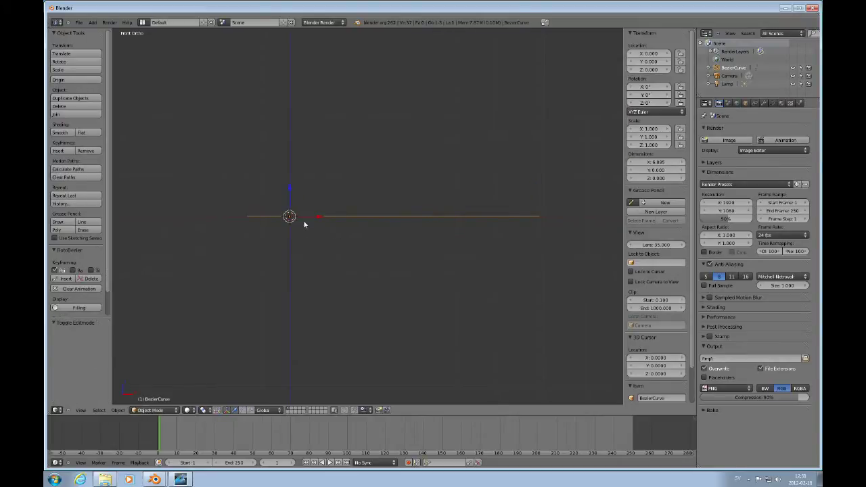
key("shift+a")
mouse_move(304, 223)
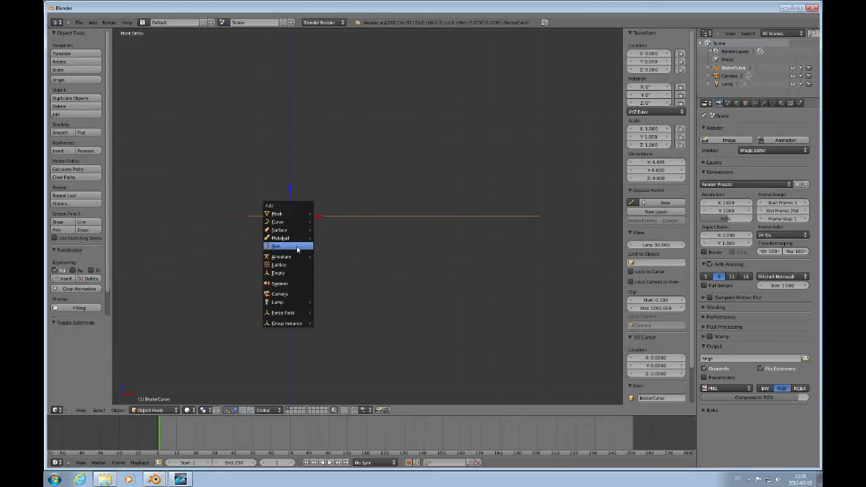
left_click(294, 246)
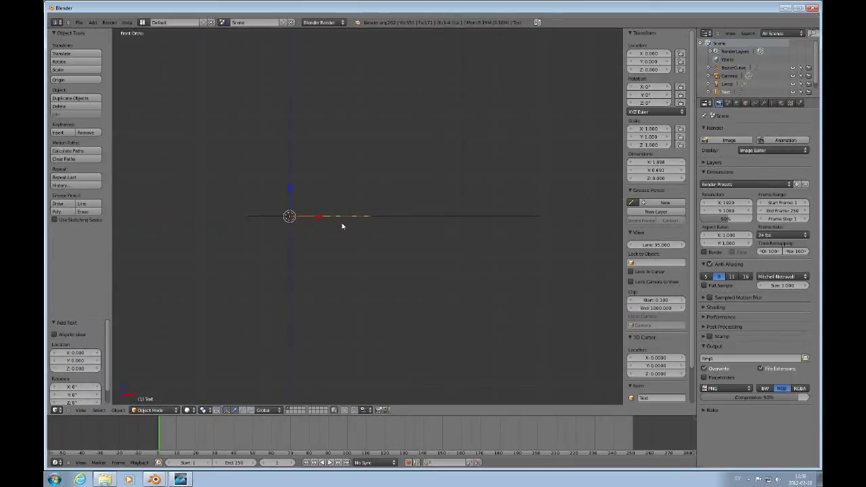
type("r")
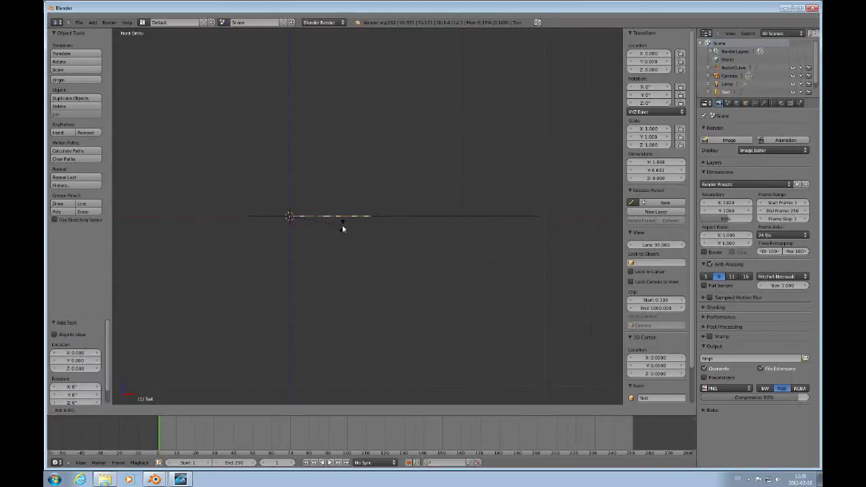
type("x")
type("90")
key("Return")
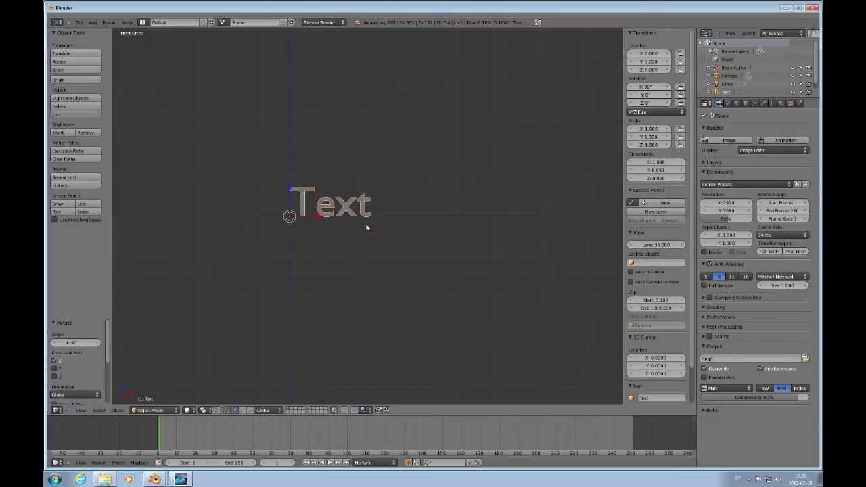
- Replace the default word with 'This is a wobbly text'
key("Tab")
key("BackSpace")
key("BackSpace")
key("BackSpace")
key("BackSpace")
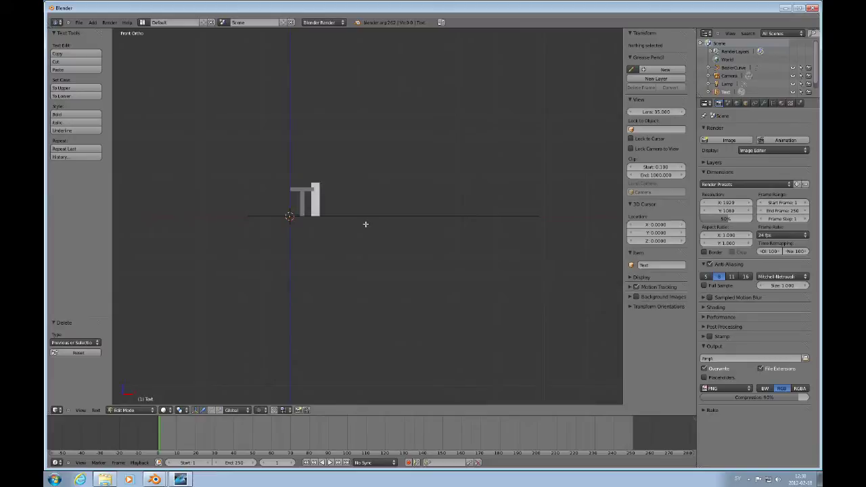
type("This i")
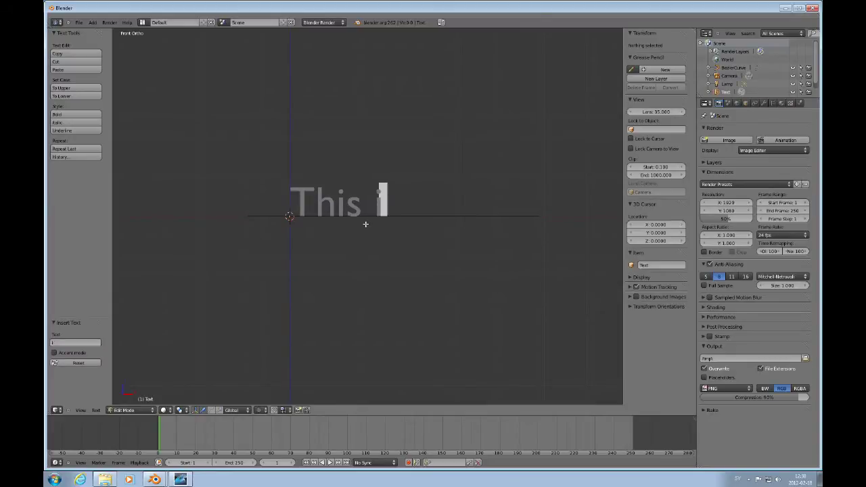
type("s a wobb")
key("BackSpace")
key("BackSpace")
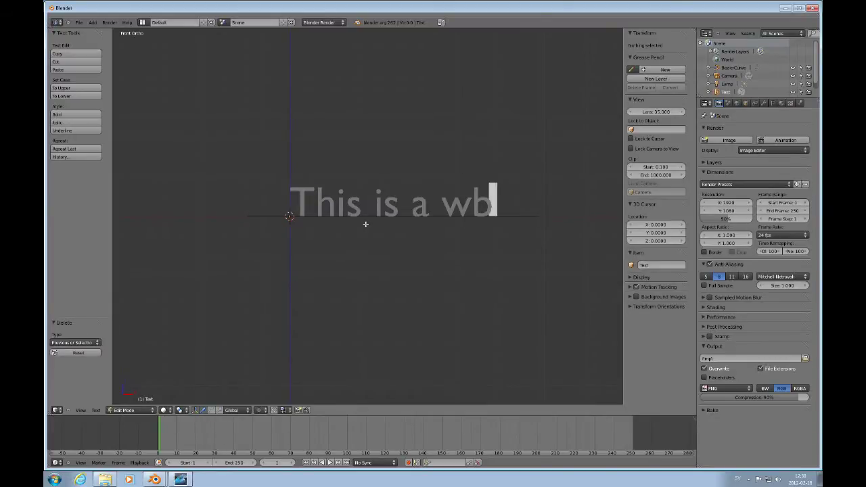
type("obbly tex")
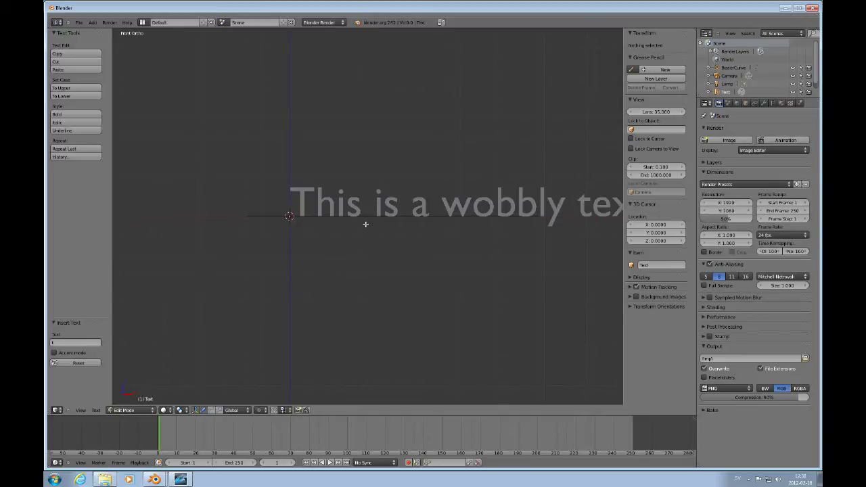
key("Tab")
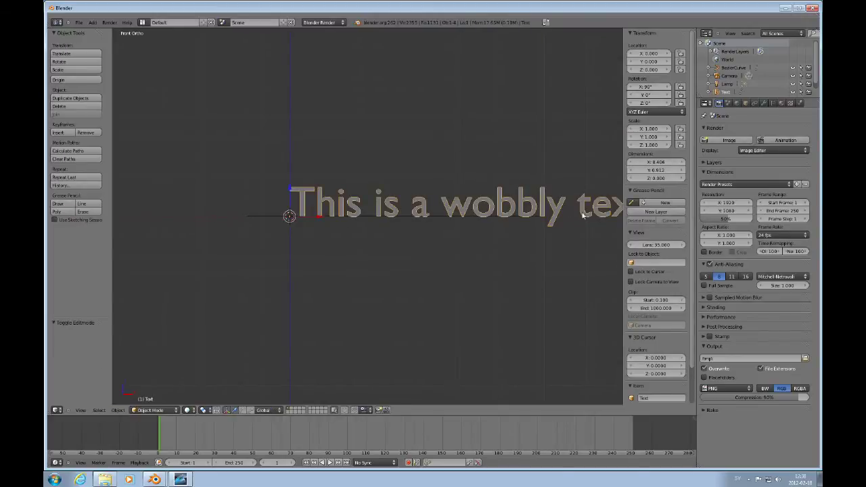
- Set the text's Extrude to 0.100 and Bevel Depth to 0.005, then orbit to see the solid letters
left_click(772, 103)
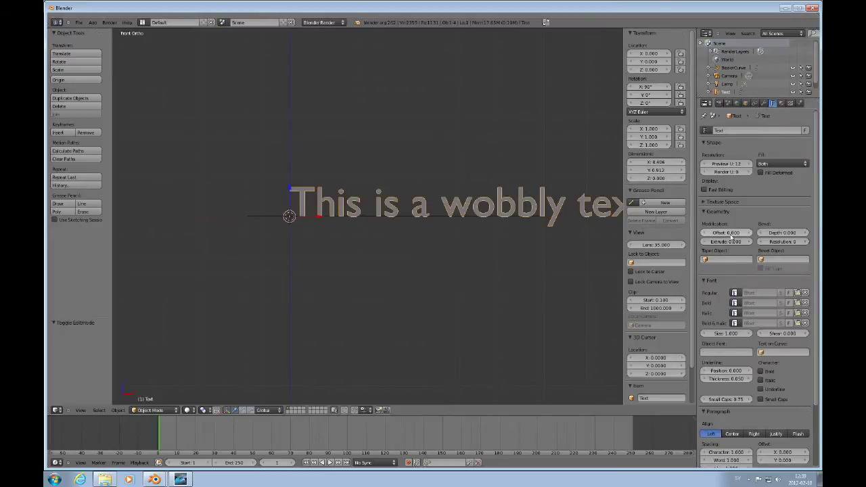
left_click(731, 235)
left_click(727, 240)
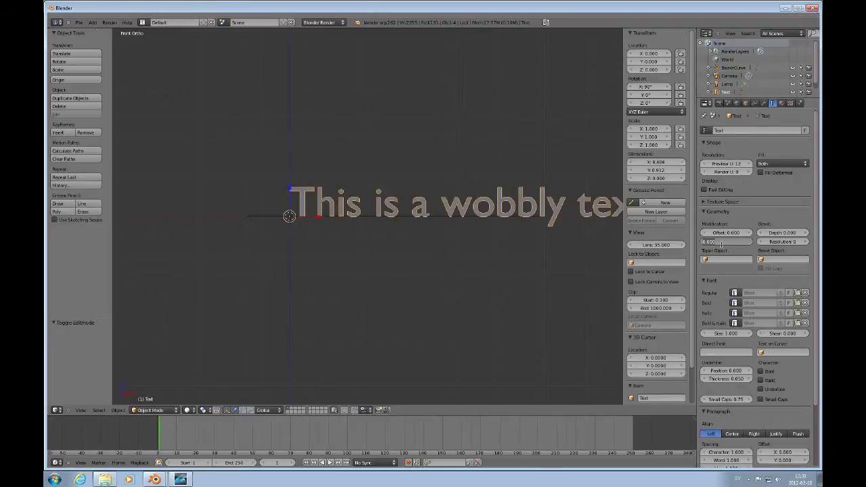
key("BackSpace")
key("Return")
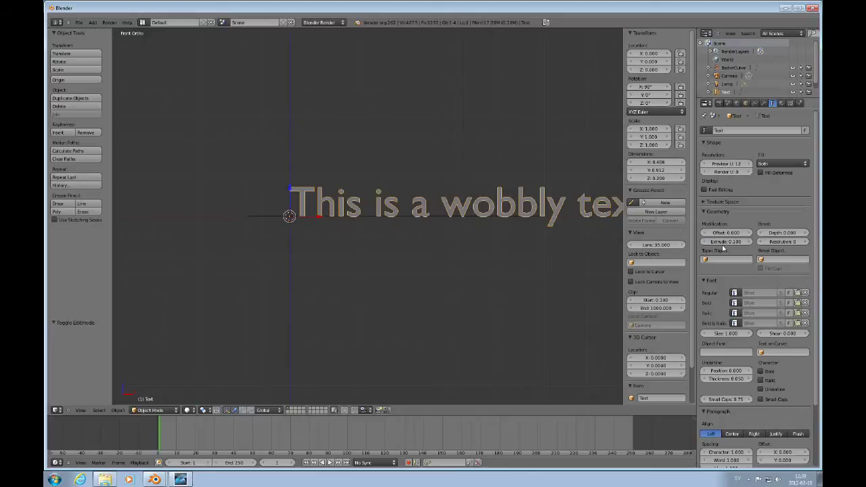
left_click(793, 233)
key("BackSpace")
type("0.005")
key("Return")
scroll(554, 215, "up", 5)
scroll(554, 213, "down", 3)
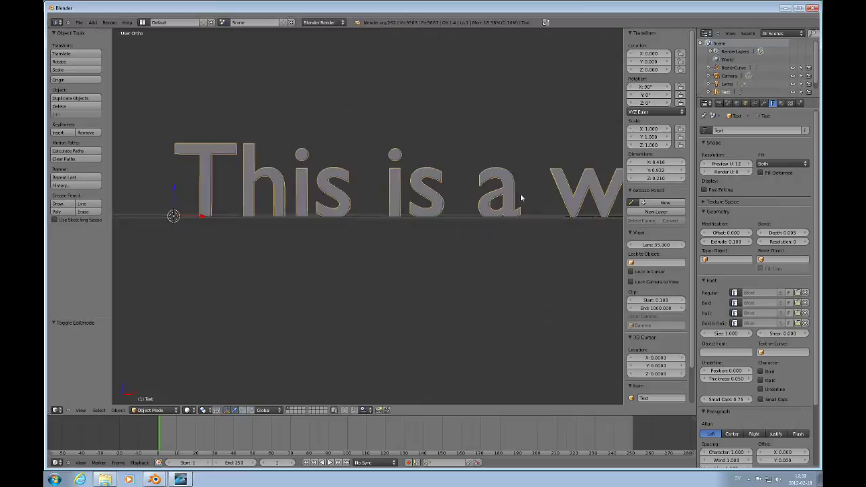
middle_click_drag(518, 203, 448, 224)
scroll(449, 224, "up", 3)
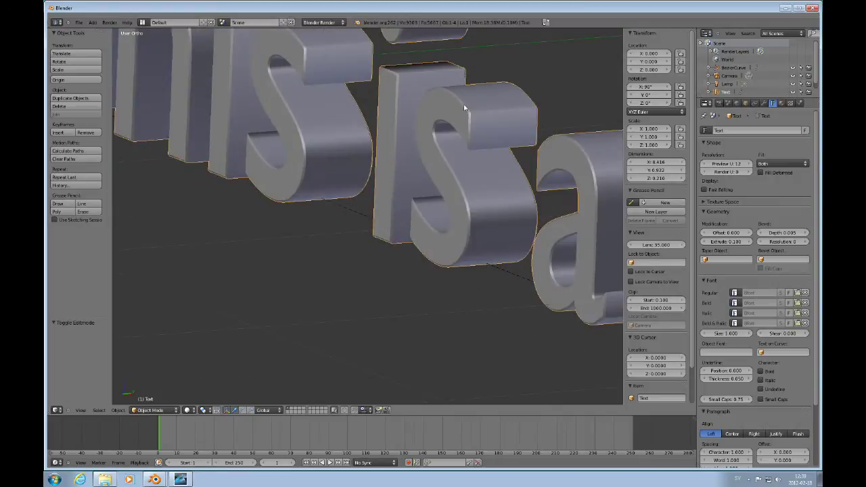
- Add a new material, Material.001, to the text and make its diffuse colour red
left_click(782, 103)
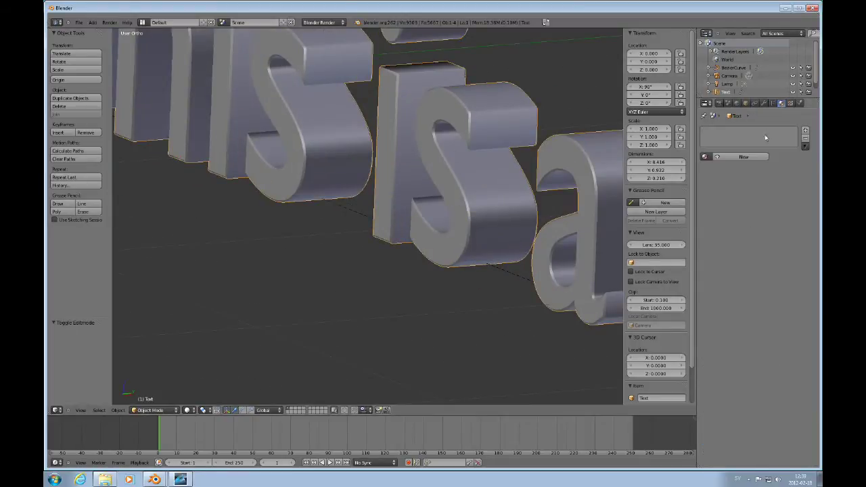
left_click(805, 129)
left_click(737, 162)
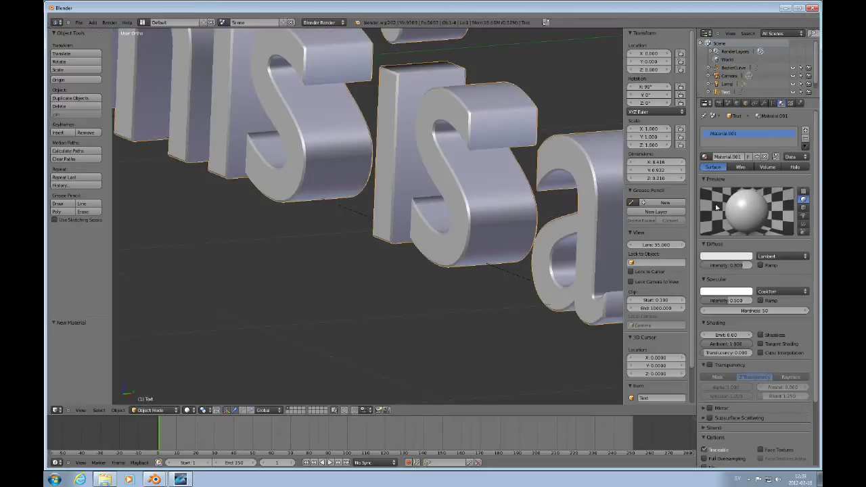
left_click(744, 257)
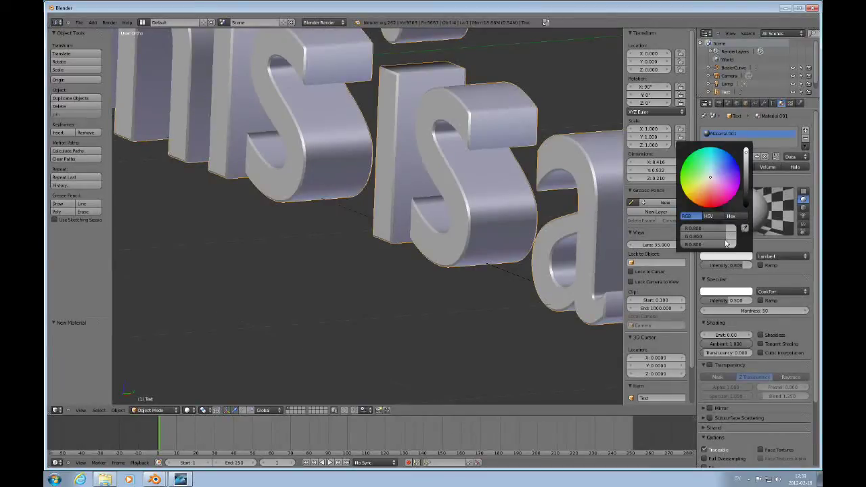
left_click_drag(727, 236, 639, 246)
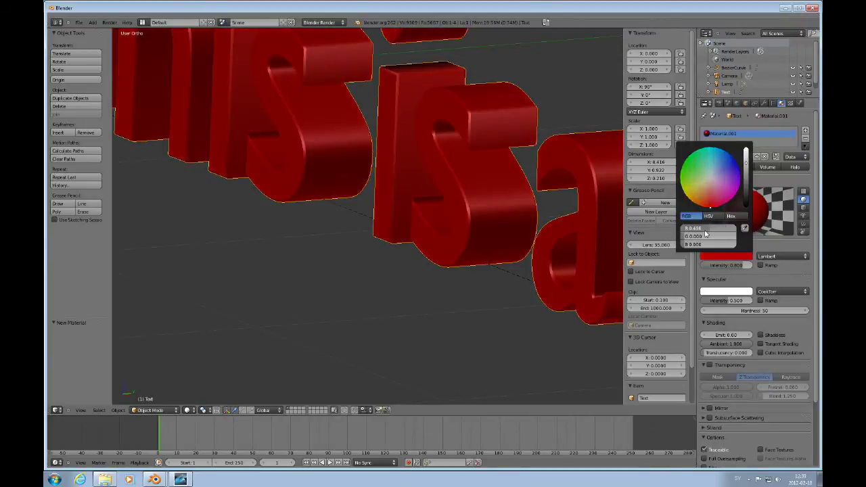
middle_click_drag(473, 193, 477, 212)
scroll(477, 212, "down", 10)
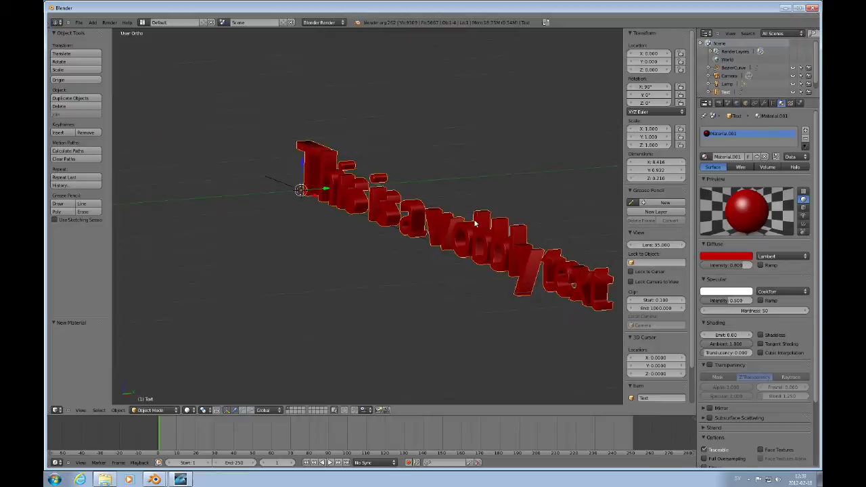
- In top view, move the lamp along Y and then along X
key("KP_7")
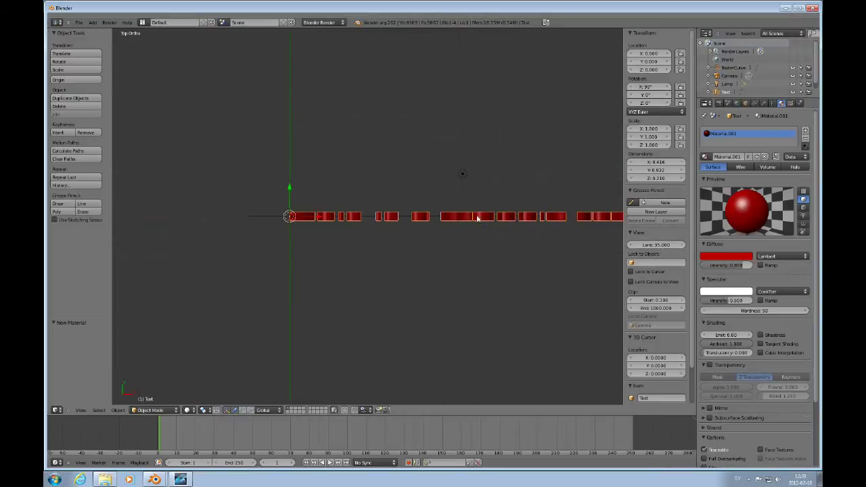
right_click(431, 191)
key("g")
key("y")
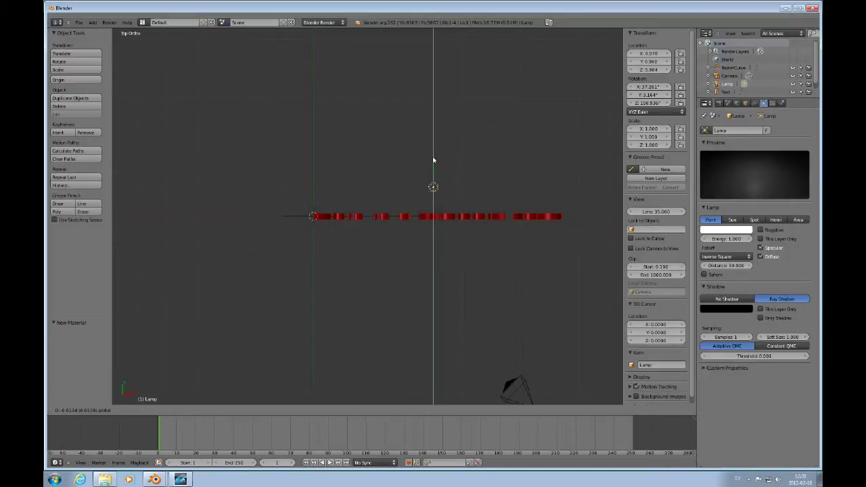
left_click(453, 300)
key("g")
key("x")
left_click(421, 303)
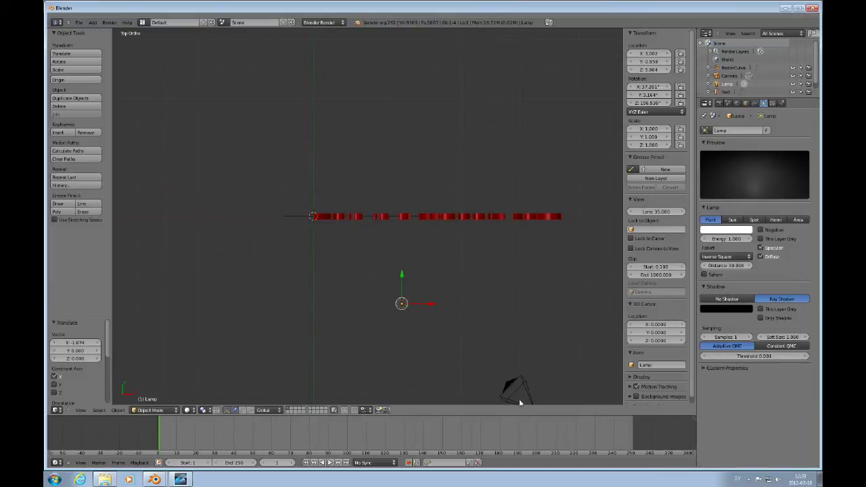
- Select the camera and set its rotation to X 90° and Y 0°
right_click(521, 390)
scroll(522, 324, "down", 6)
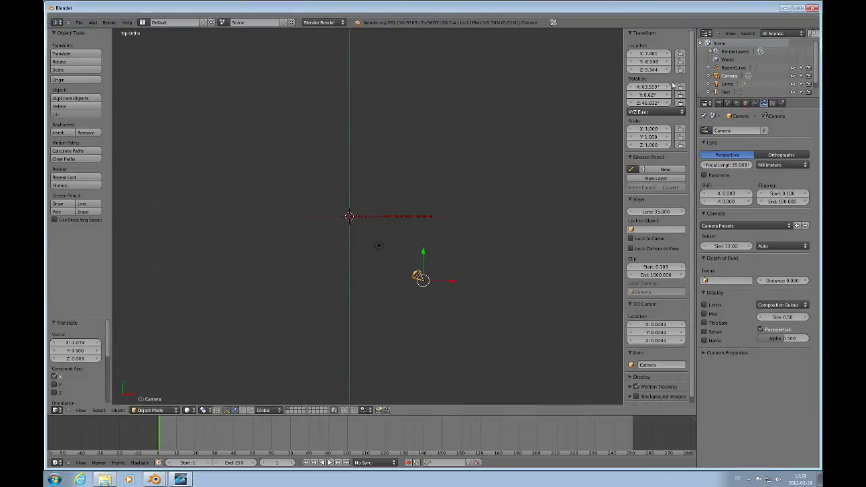
left_click(650, 87)
type("90")
key("Return")
left_click(651, 95)
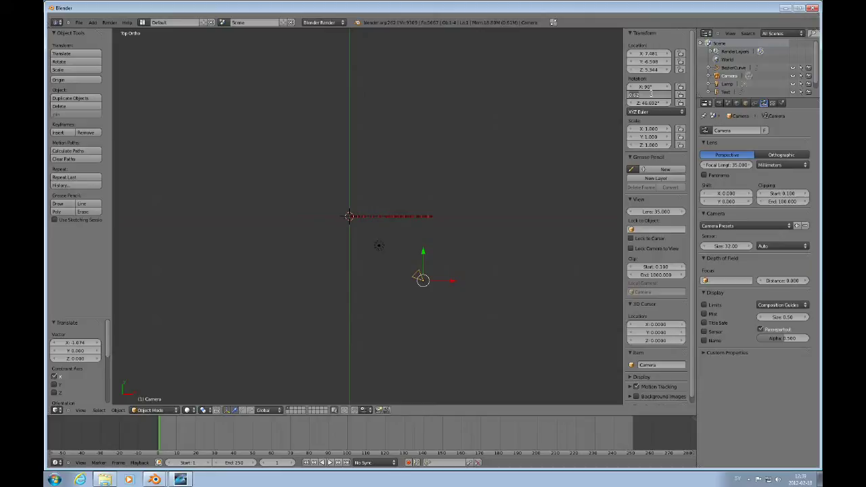
type("0")
key("Return")
- In front view, lower the camera along Z to the text's height (Z 0.240) and look through it
key("KP_1")
key("g")
key("z")
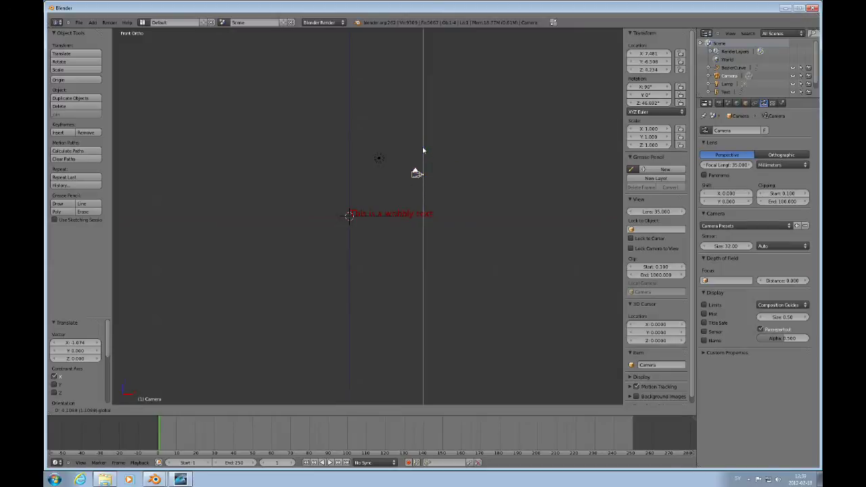
left_click(421, 188)
key("KP_0")
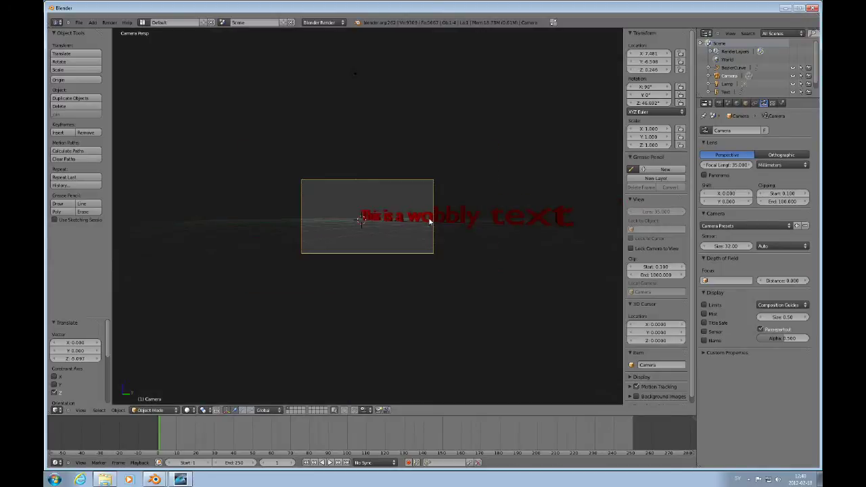
- Slide the camera along X and its local Z so the red phrase fills the frame
key("g")
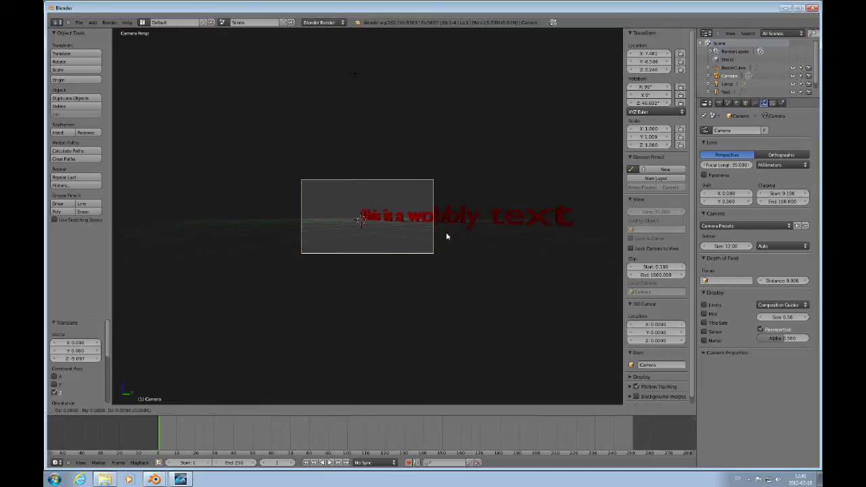
key("x")
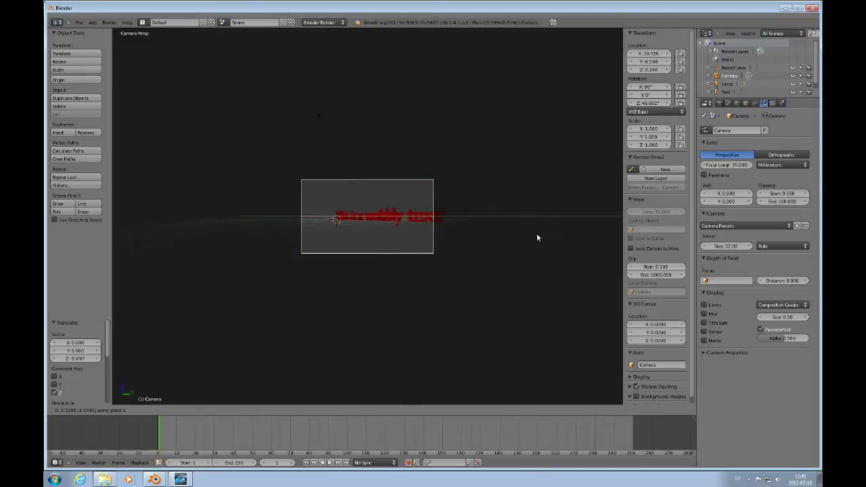
left_click(569, 234)
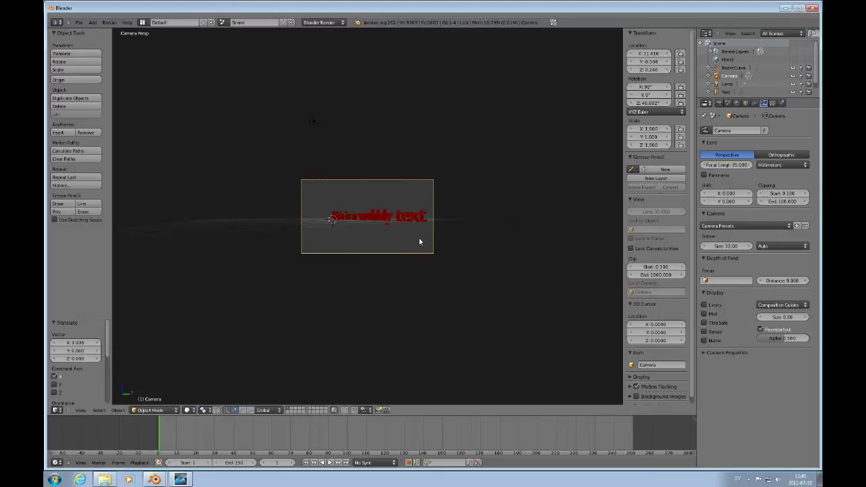
key("g")
key("x")
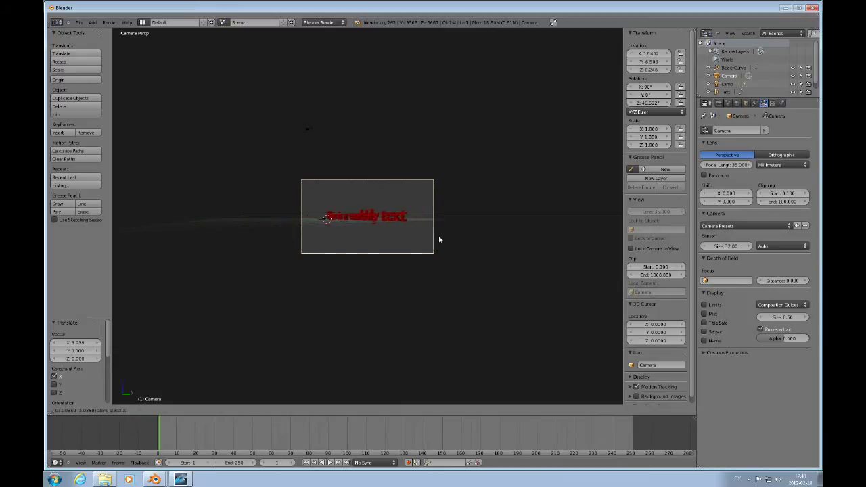
left_click(435, 245)
key("z")
key("z")
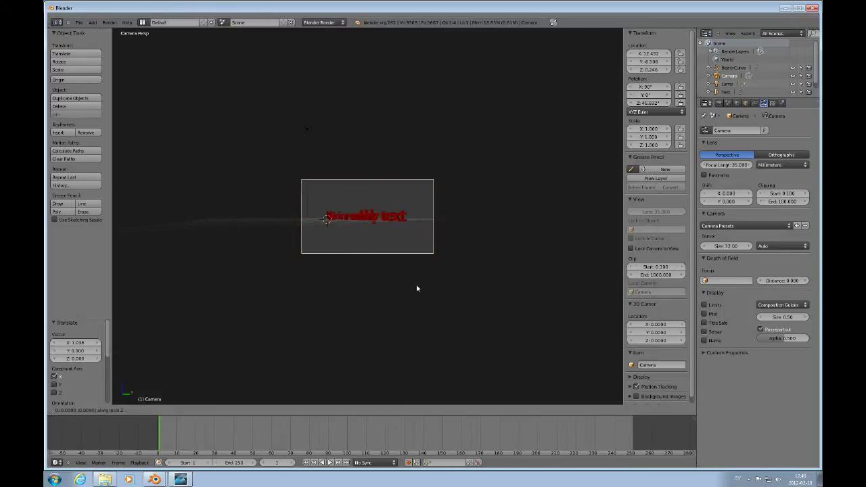
left_click(428, 275)
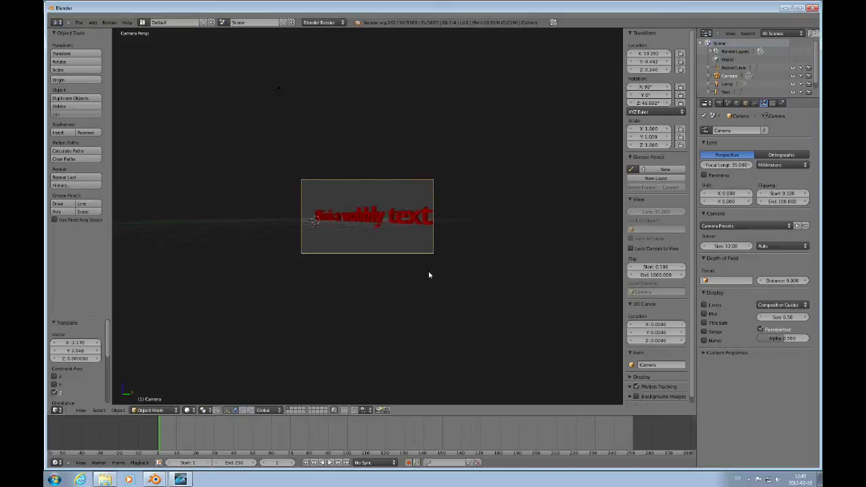
- Render a test shot with F12, then return the editor to the 3D View in top view
key("F12")
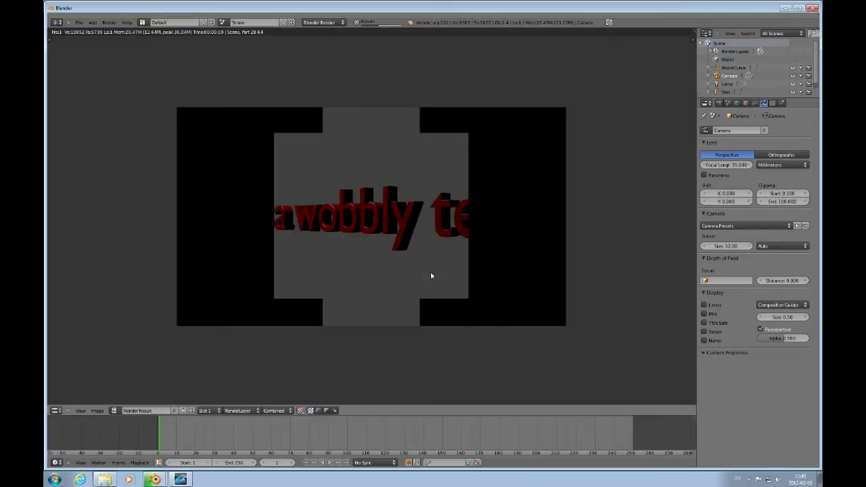
left_click(57, 411)
left_click(68, 403)
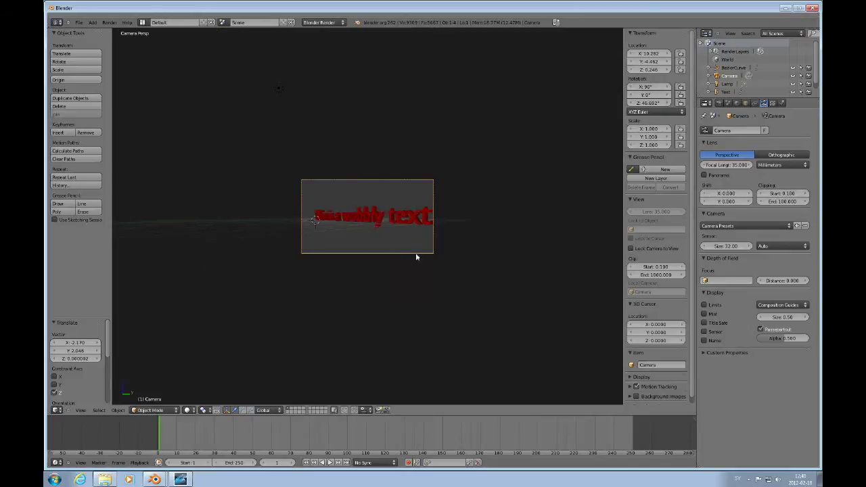
key("KP_7")
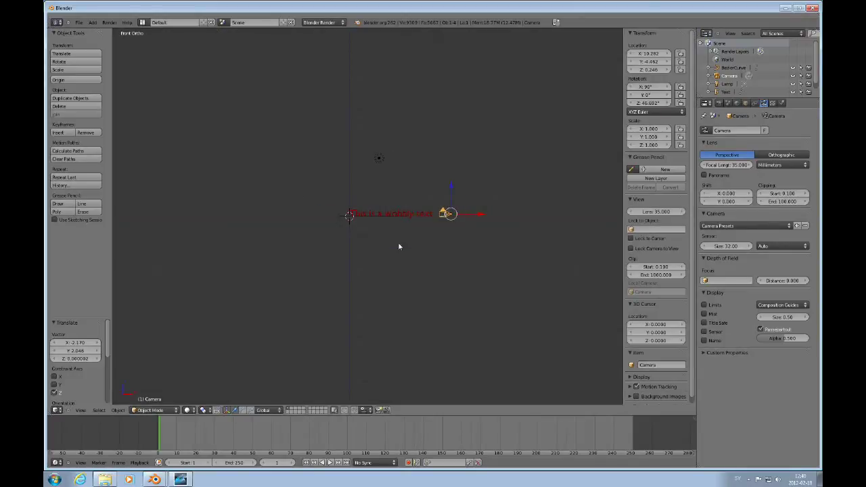
- In front view, select the Bezier curve, enter edit mode, select all points and insert a keyframe at frame 1
key("KP_1")
scroll(416, 247, "up", 5)
scroll(418, 249, "down", 1)
scroll(419, 249, "down", 1)
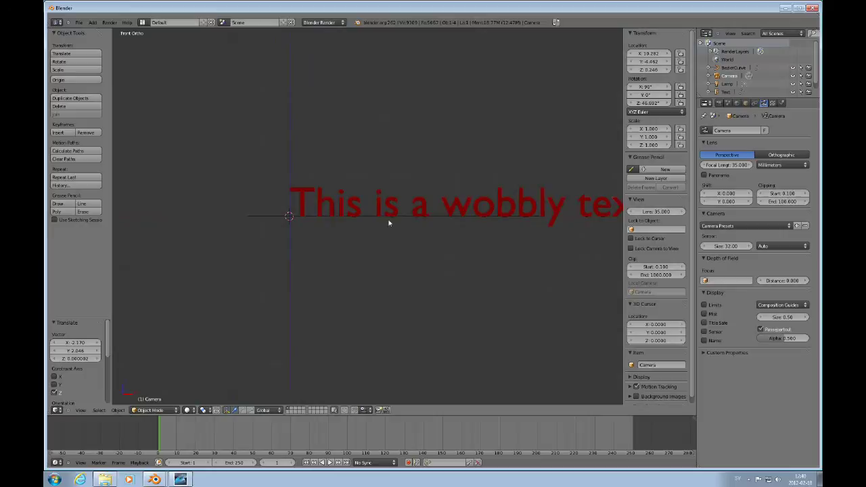
right_click(406, 216)
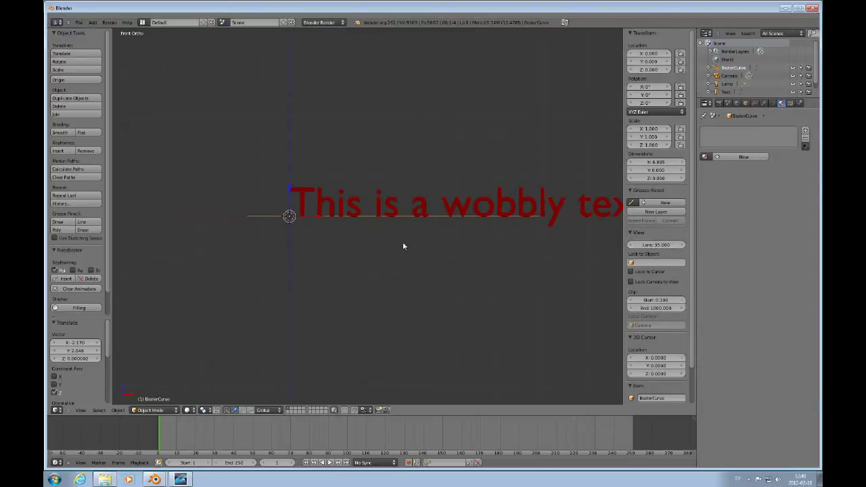
key("Tab")
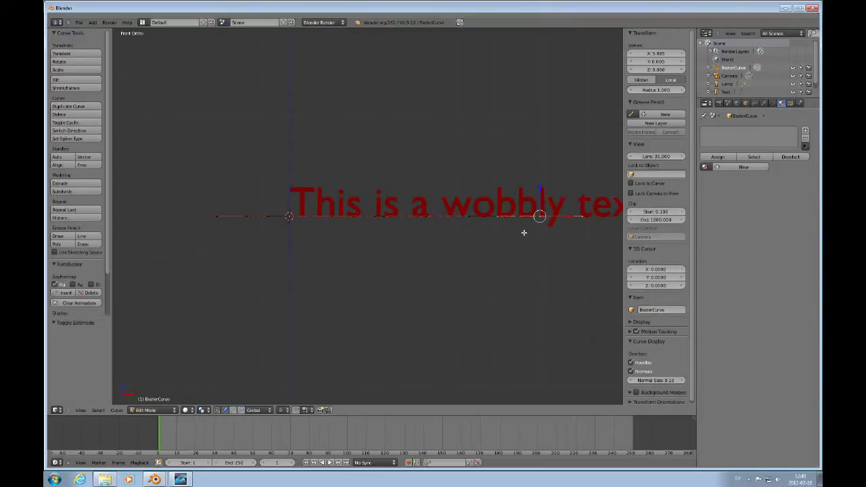
right_click(423, 216)
scroll(457, 243, "down", 4)
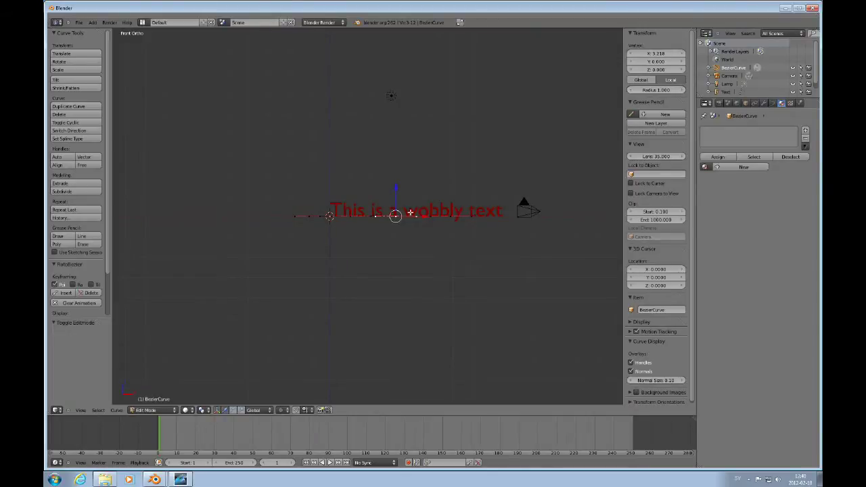
left_click(64, 293)
key("a")
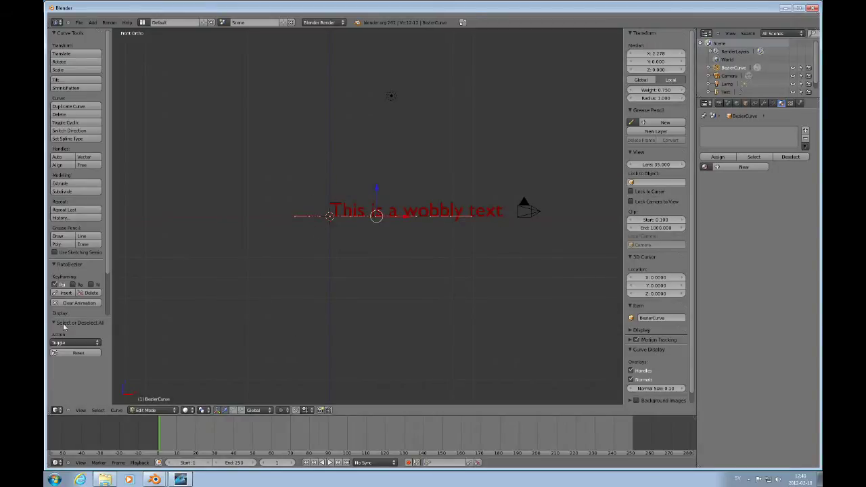
left_click(65, 293)
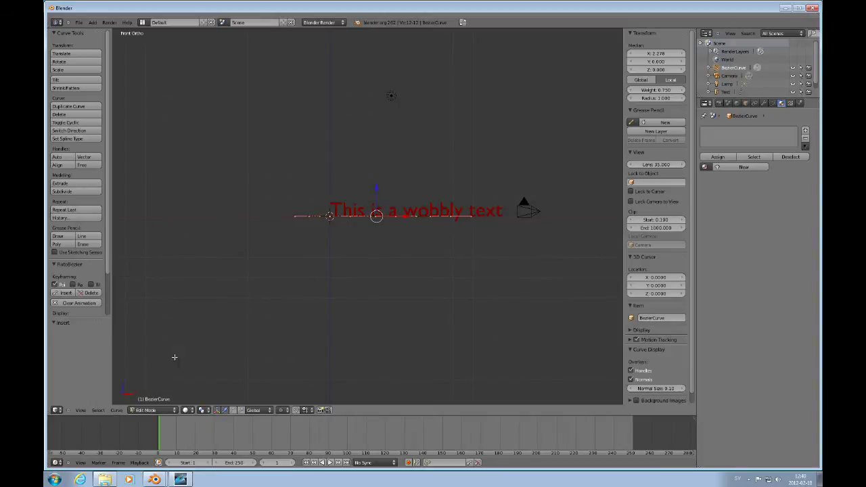
- At frame 30, raise a middle curve point to Z 1.5 and keyframe all points
left_click(213, 435)
scroll(437, 174, "up", 6)
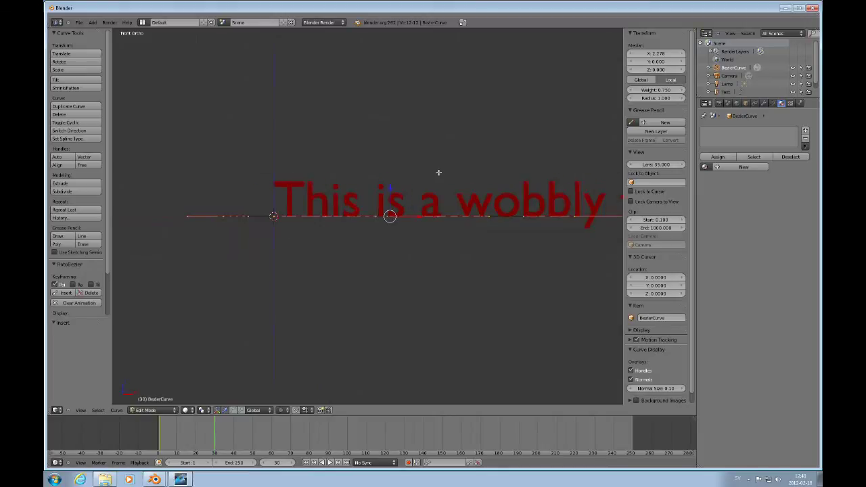
right_click(466, 217)
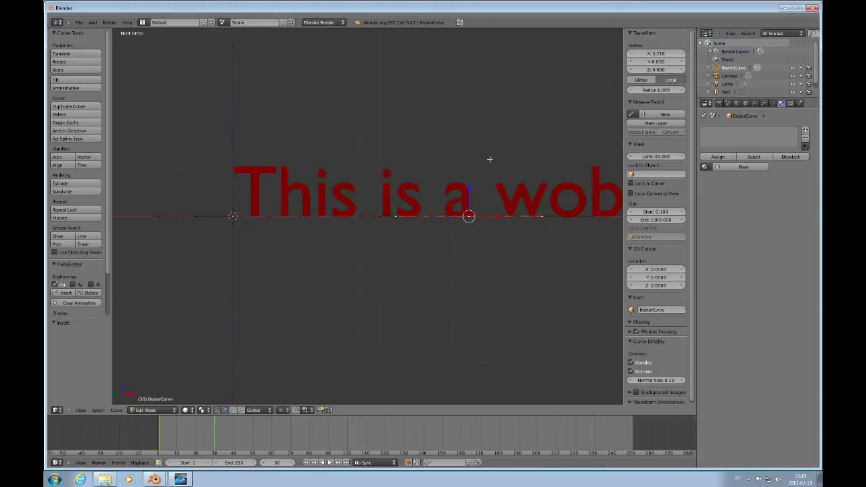
left_click(670, 70)
key("BackSpace")
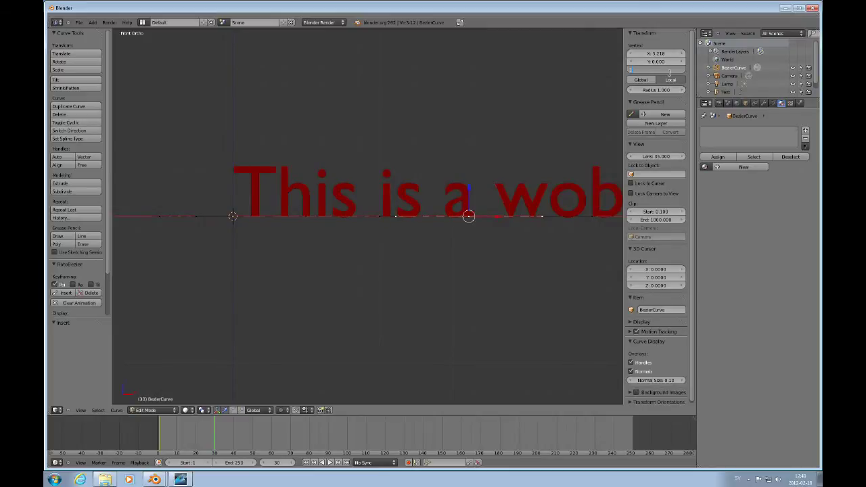
type("1.5")
key("Return")
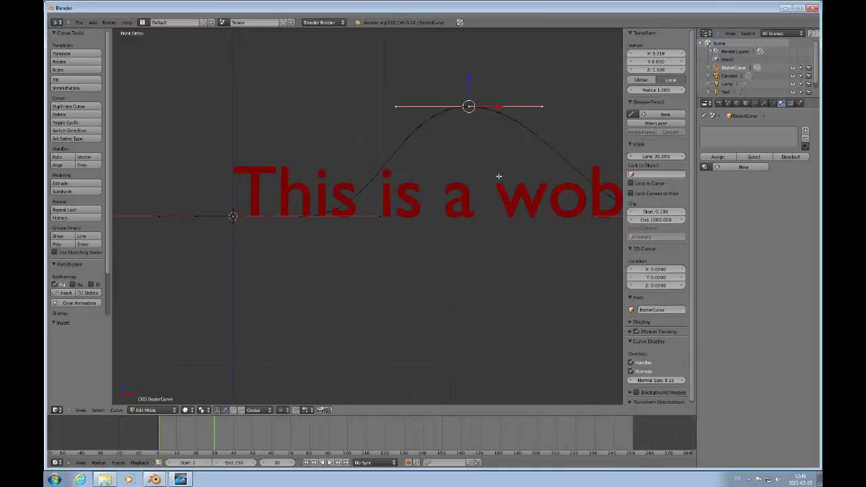
scroll(498, 176, "down", 2)
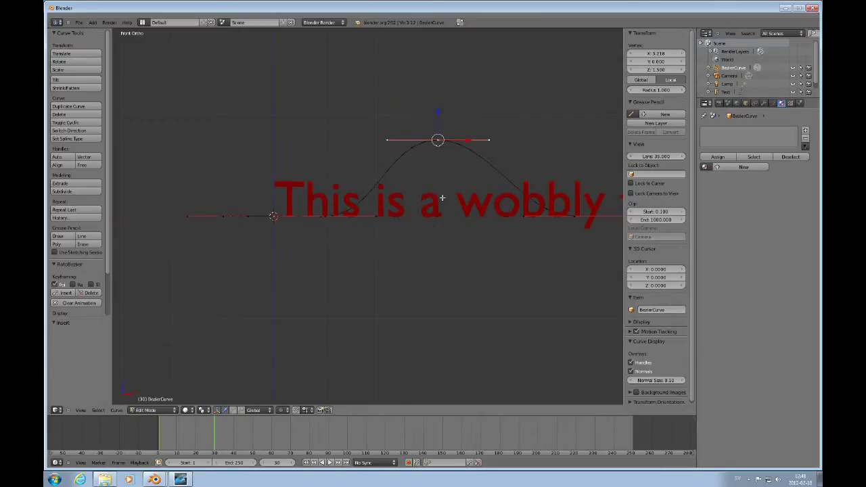
key("a")
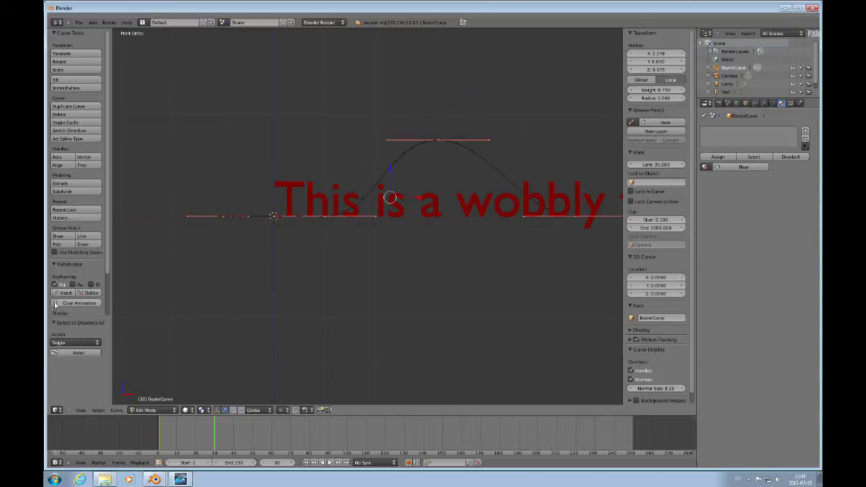
left_click(65, 292)
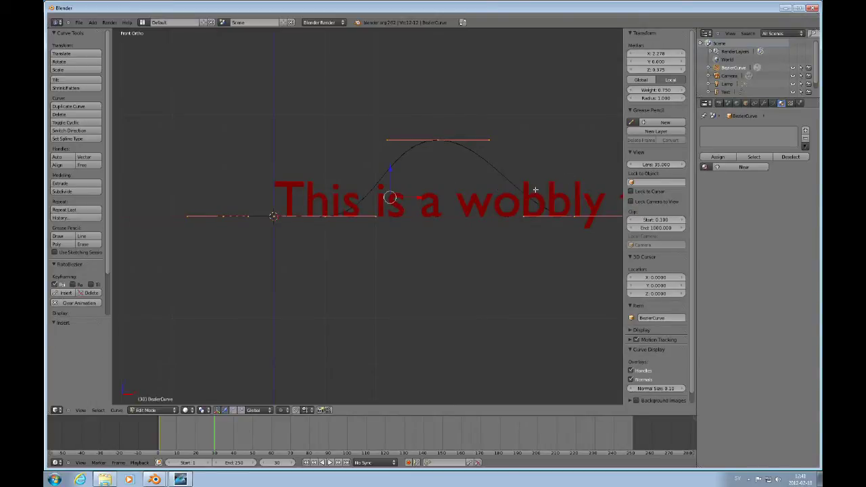
- Play the animation from frame 1 to preview the curve bending, then stop and rewind
scroll(534, 190, "down", 4)
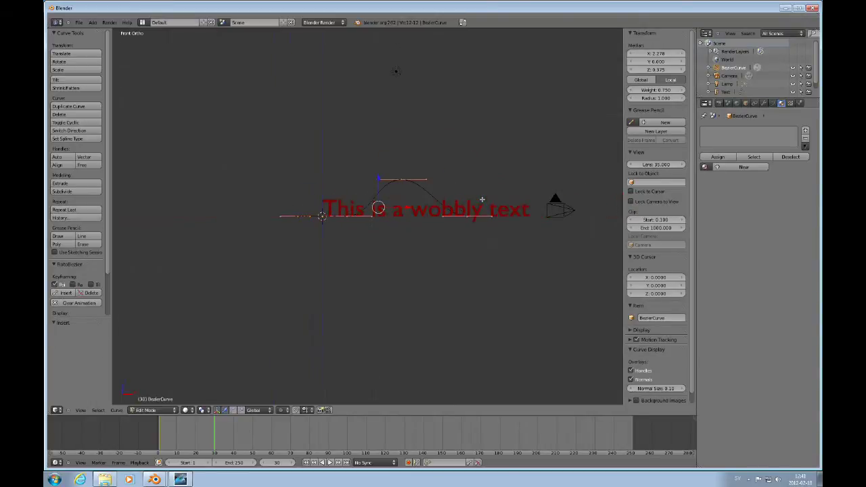
left_click(305, 463)
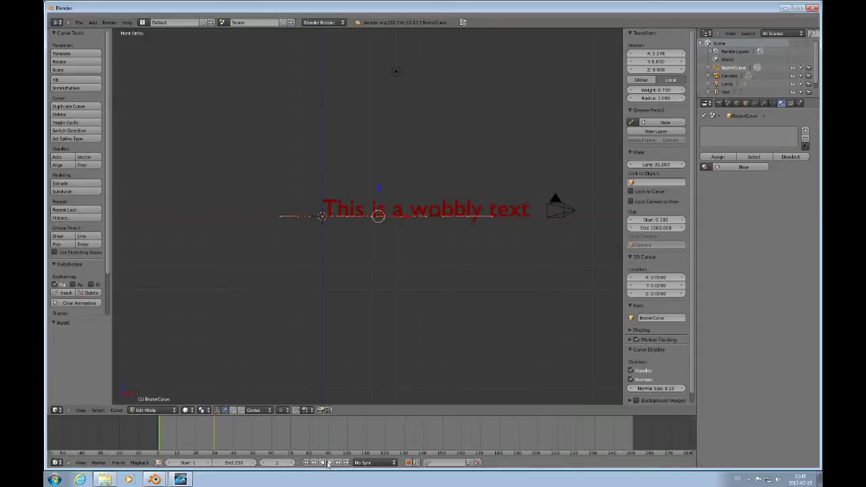
left_click(329, 463)
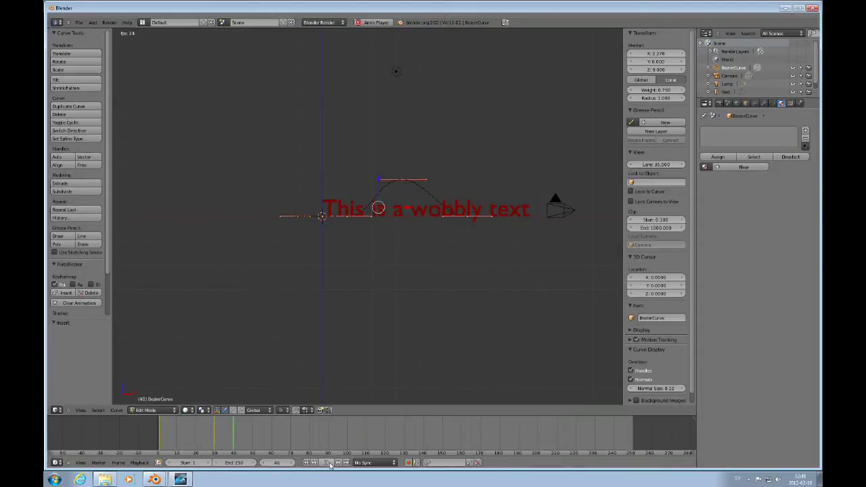
left_click(328, 463)
left_click(306, 463)
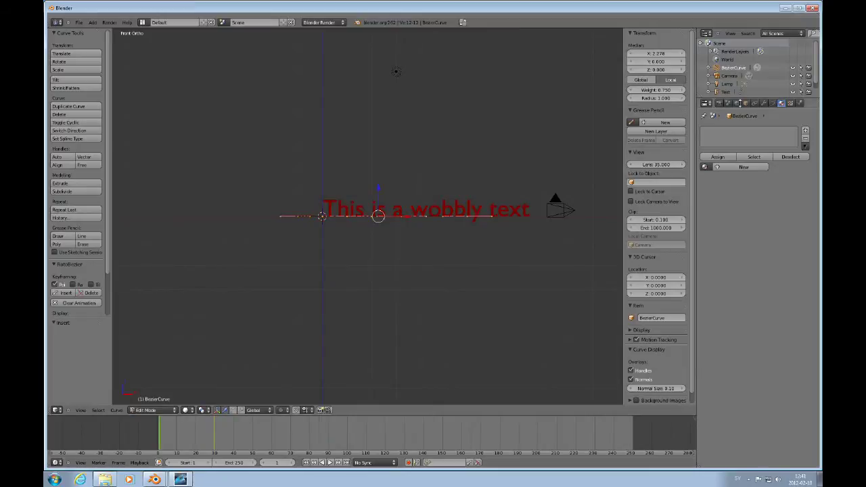
scroll(434, 216, "up", 3)
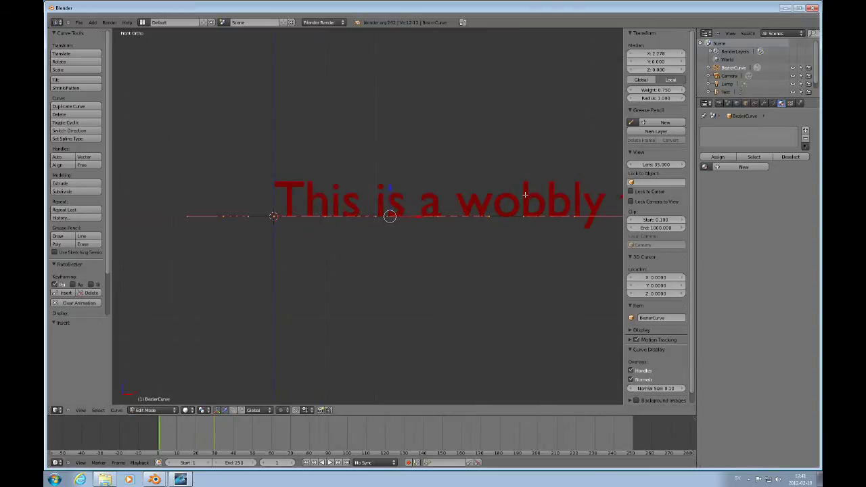
- Add a Curve modifier with Object BezierCurve to the red text, then play the animation
key("Tab")
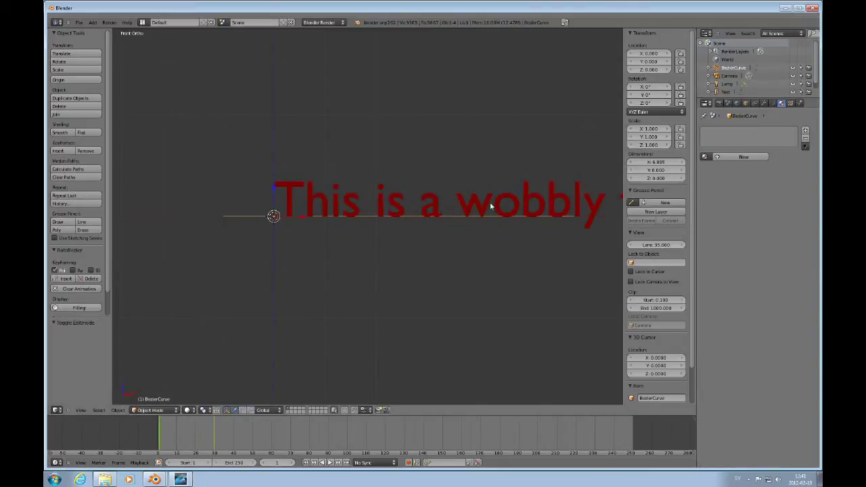
right_click(482, 204)
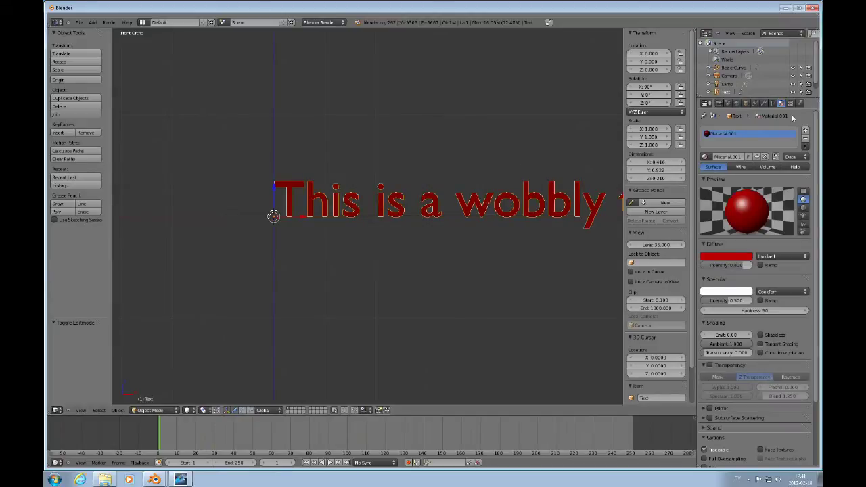
left_click(764, 103)
left_click(746, 141)
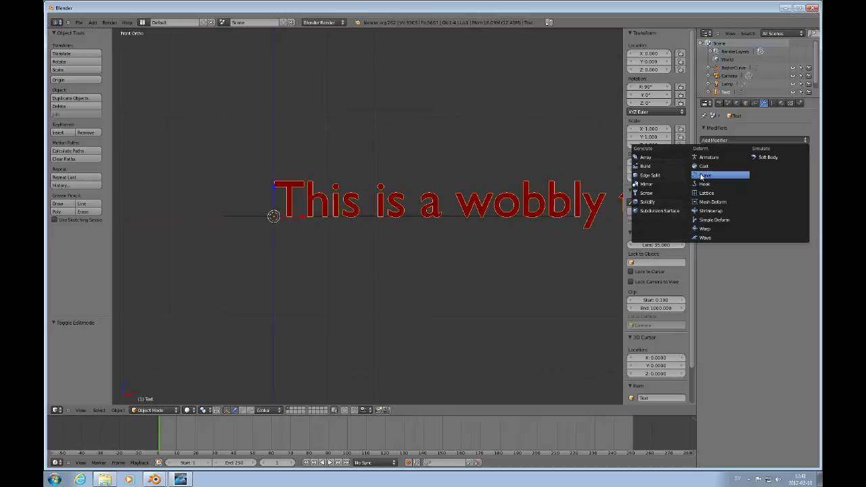
left_click(702, 176)
left_click(717, 188)
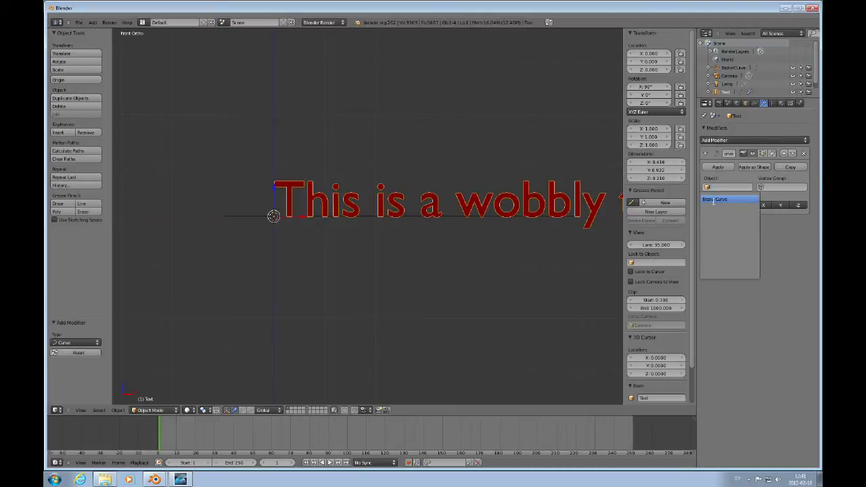
left_click(713, 199)
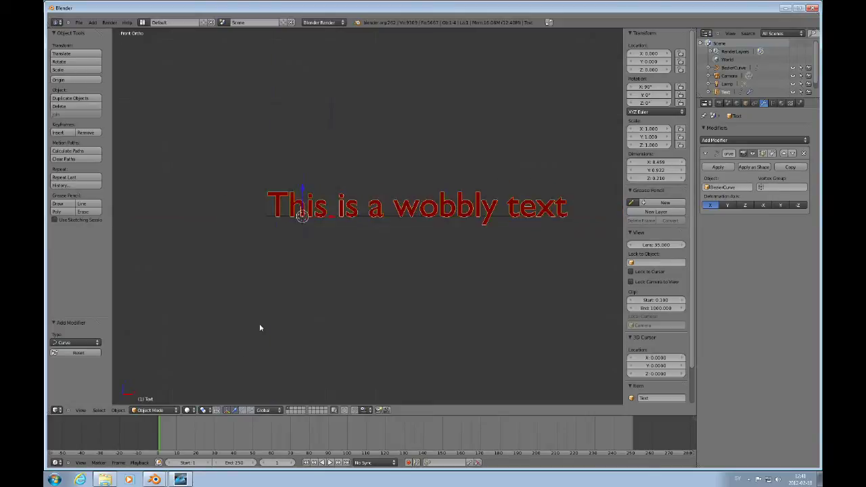
scroll(259, 323, "down", 3)
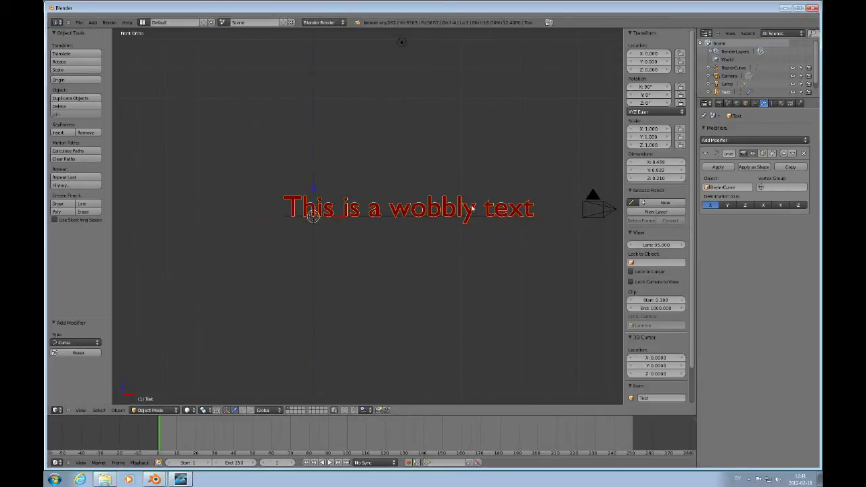
left_click(329, 463)
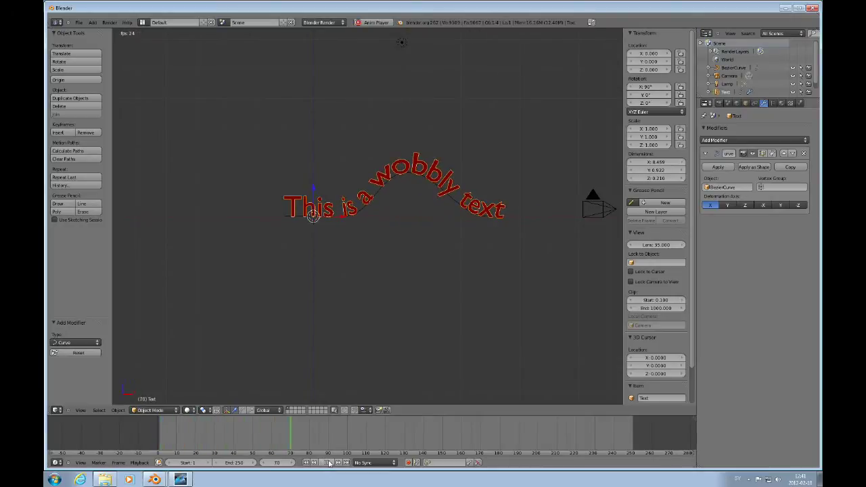
- At frame 60, set the curve's top control point to Z 0 in Edit Mode
left_click(330, 463)
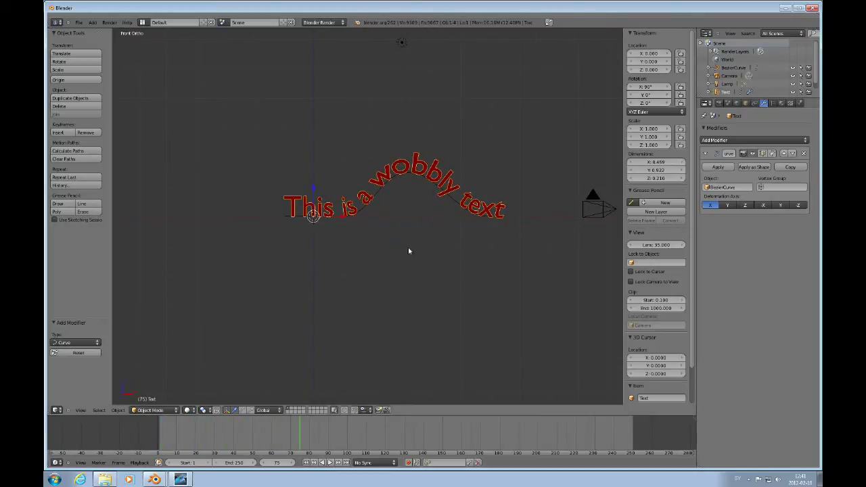
left_click(271, 435)
right_click(456, 201)
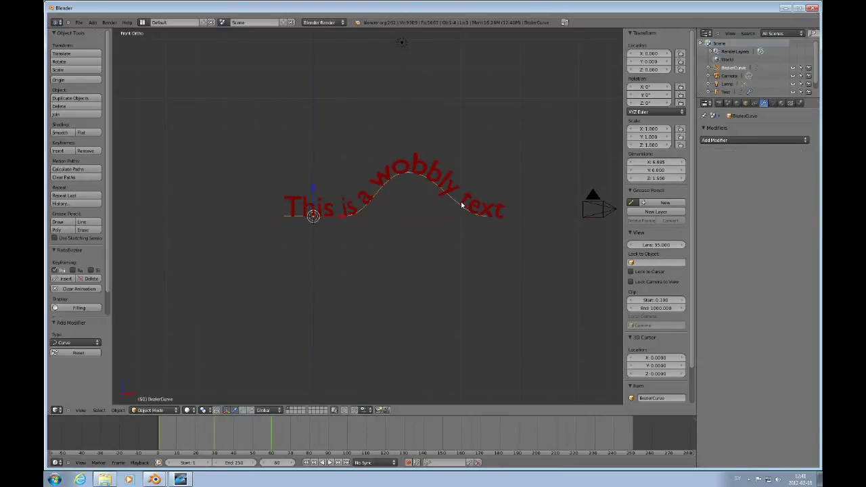
key("Tab")
right_click(408, 172)
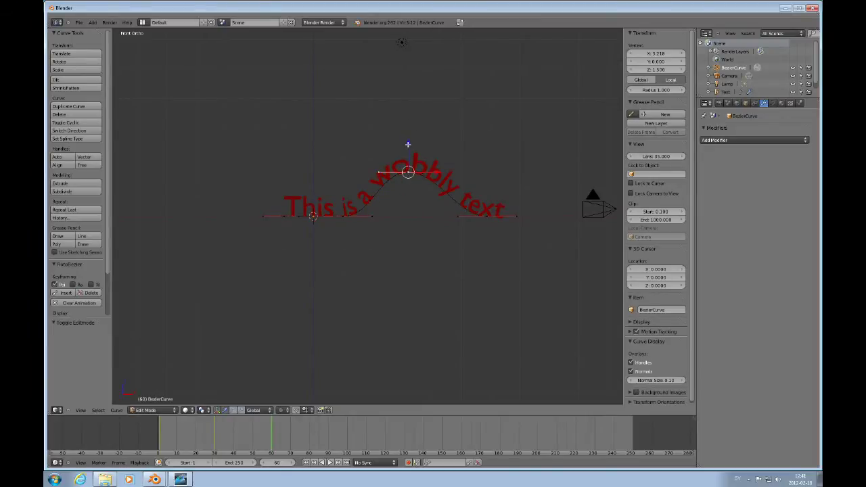
left_click(649, 69)
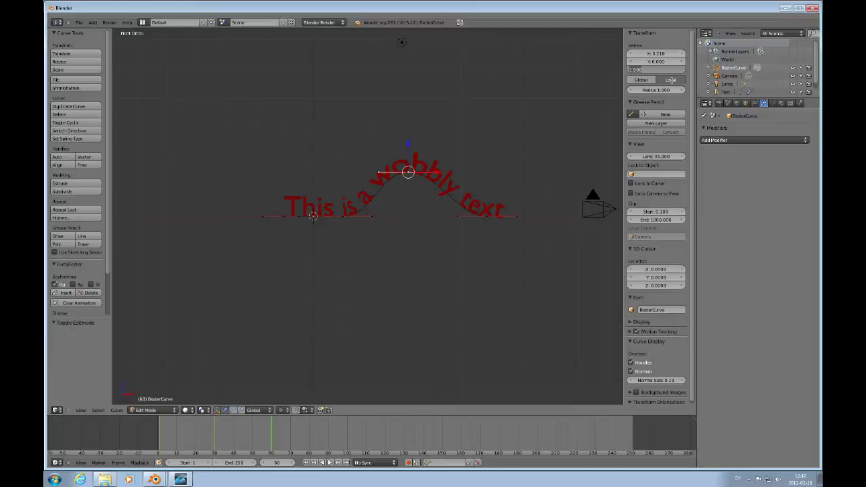
type("0")
key("Return")
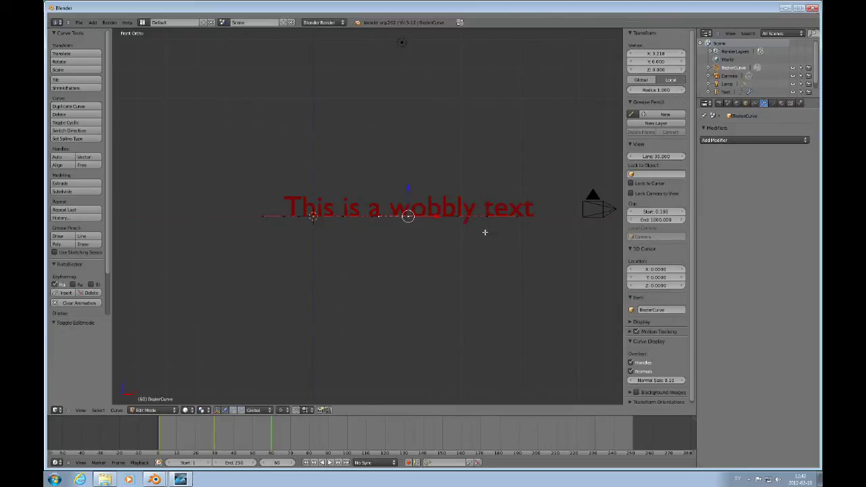
- Keyframe the flat curve shape with RotoBezier Insert and preview the animation from the start
left_click(65, 292)
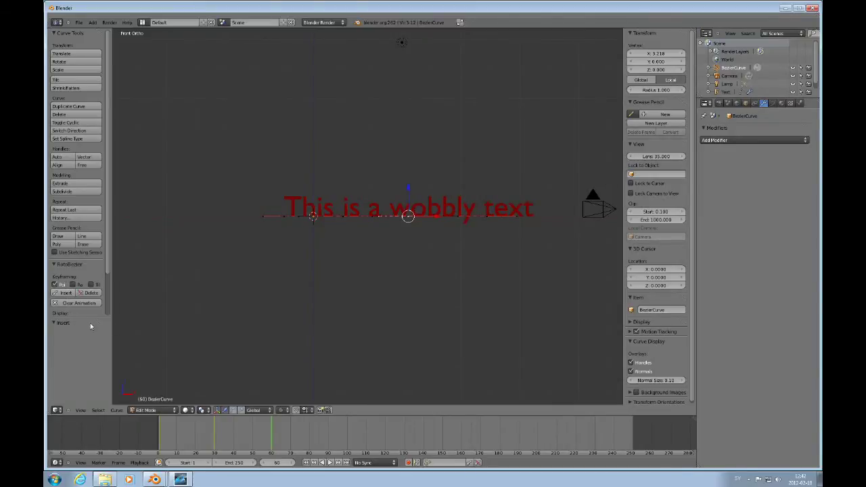
left_click(307, 463)
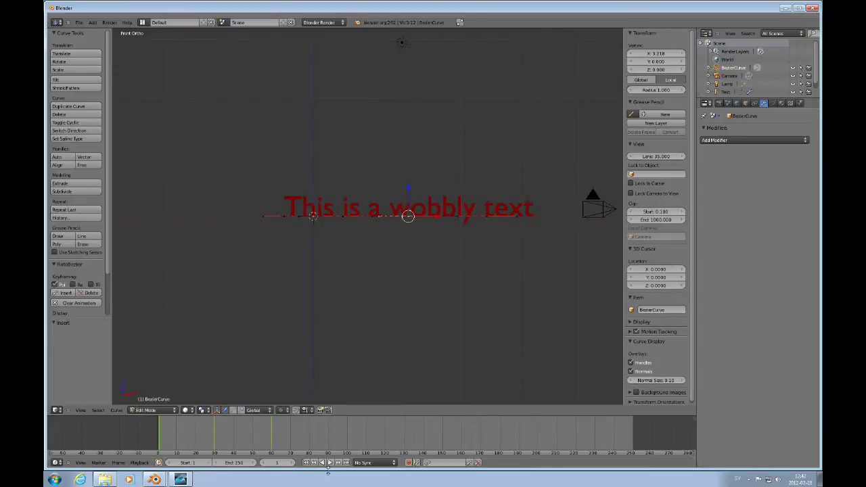
left_click(330, 463)
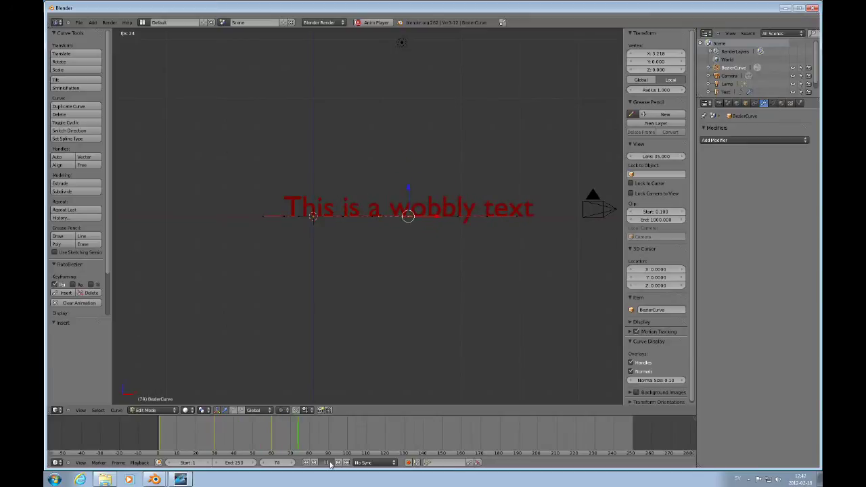
left_click(330, 463)
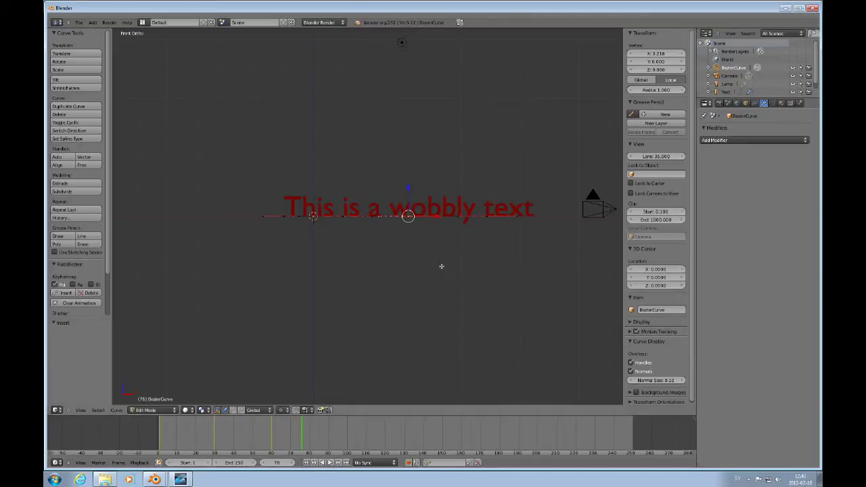
- At frame 10, move the curve's right end point along Y to 4.529 in top view, then keyframe all points
left_click(177, 438)
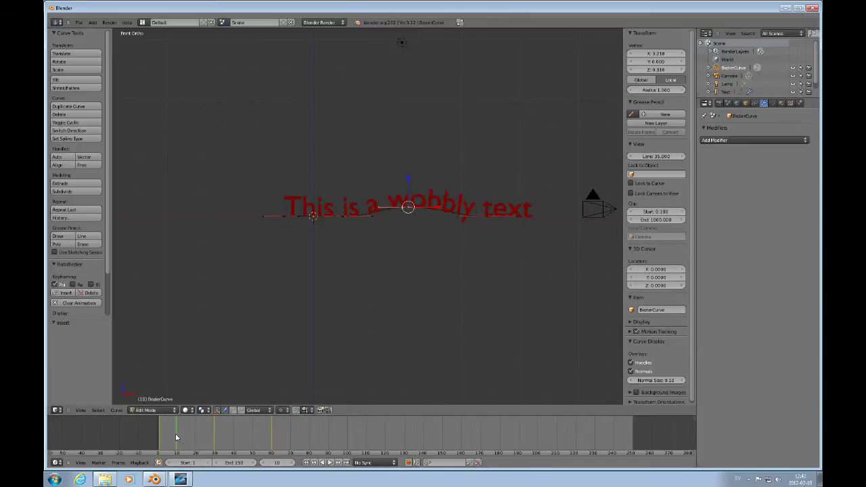
right_click(487, 215)
key("KP_7")
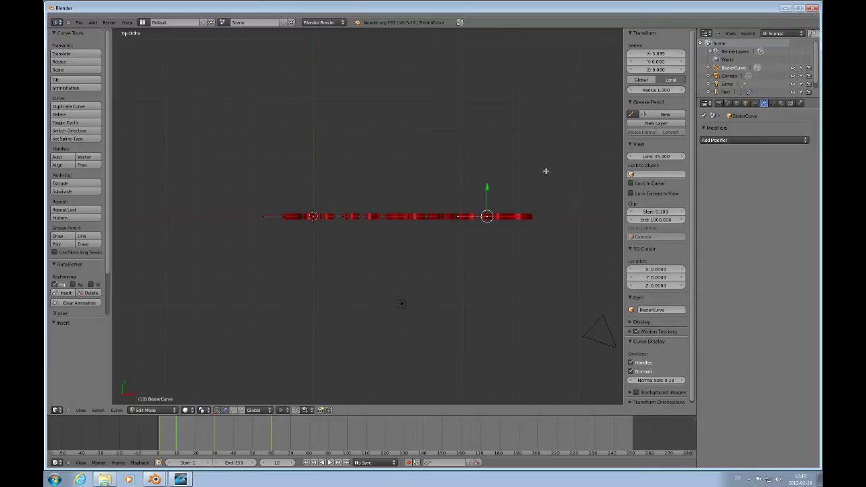
key("g")
key("y")
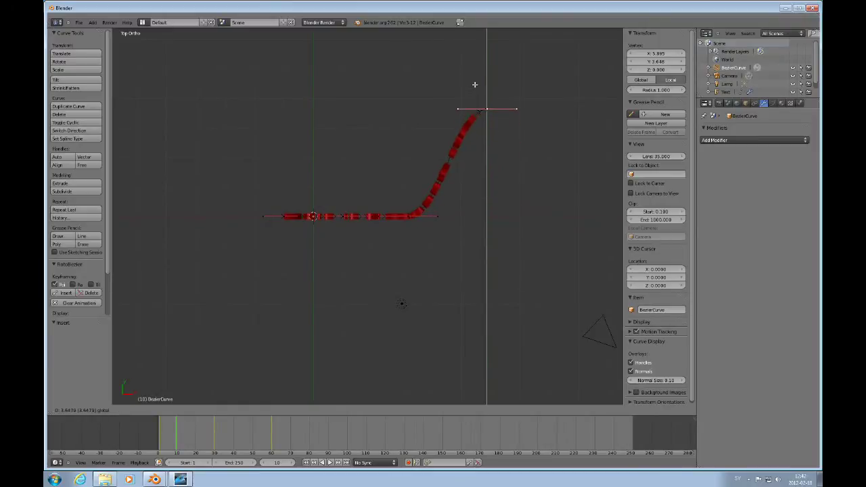
left_click(474, 59)
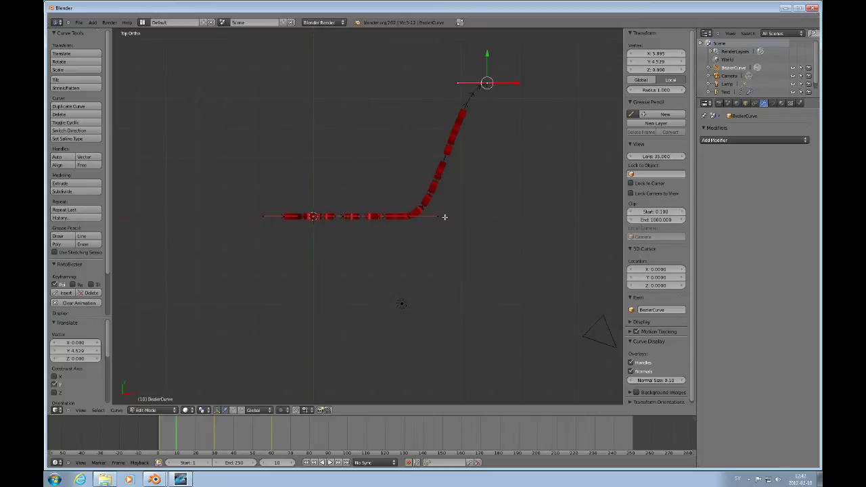
key("a")
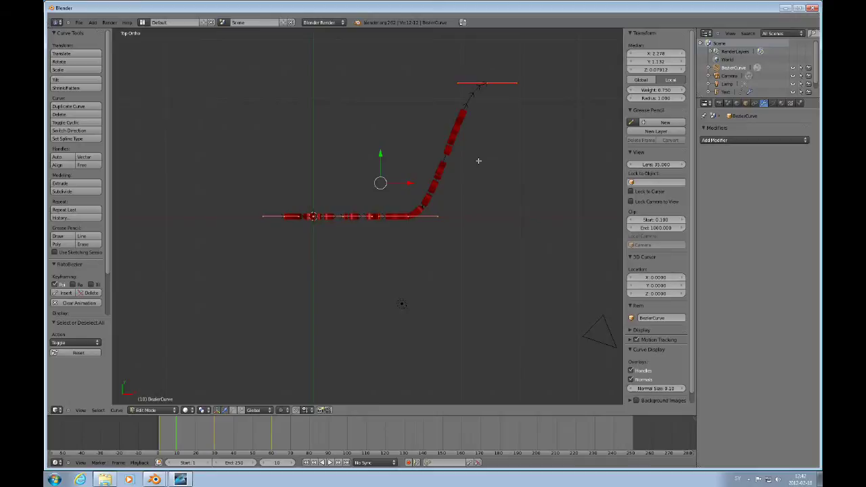
left_click(64, 292)
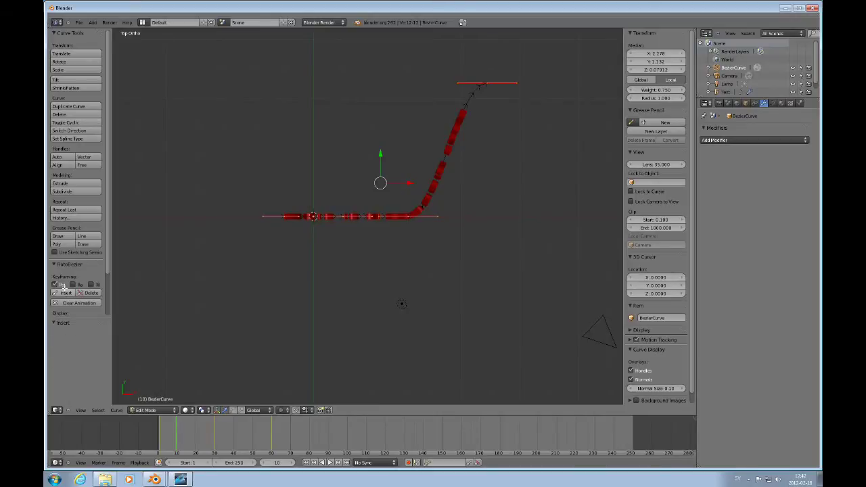
- At frame 40, shift the curve's right end slightly along Y and keyframe the shape, ending at frame 60
left_click(234, 438)
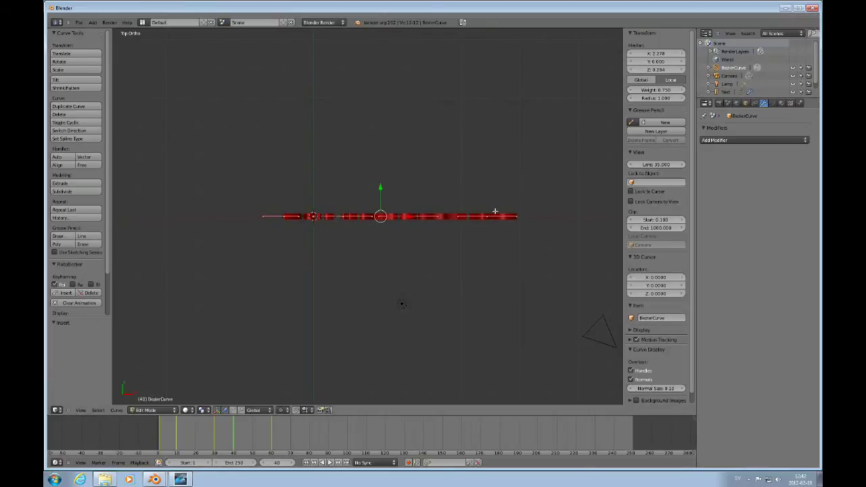
right_click(487, 216)
key("g")
key("y")
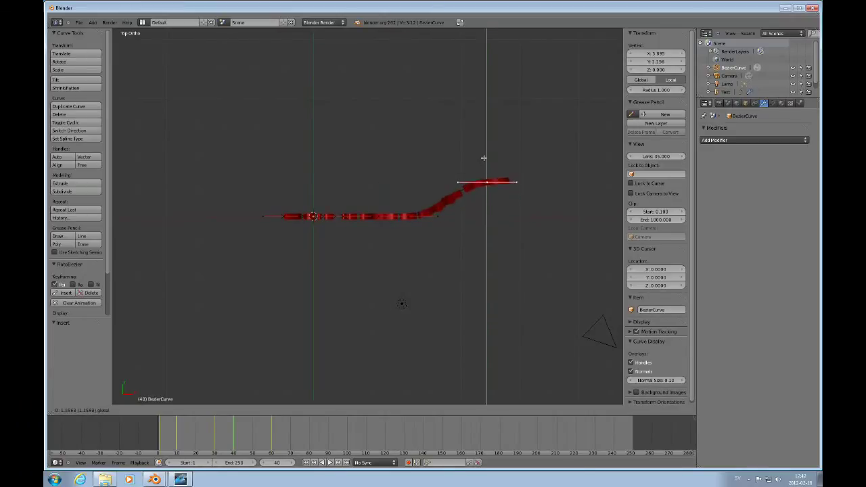
left_click(482, 155)
key("a")
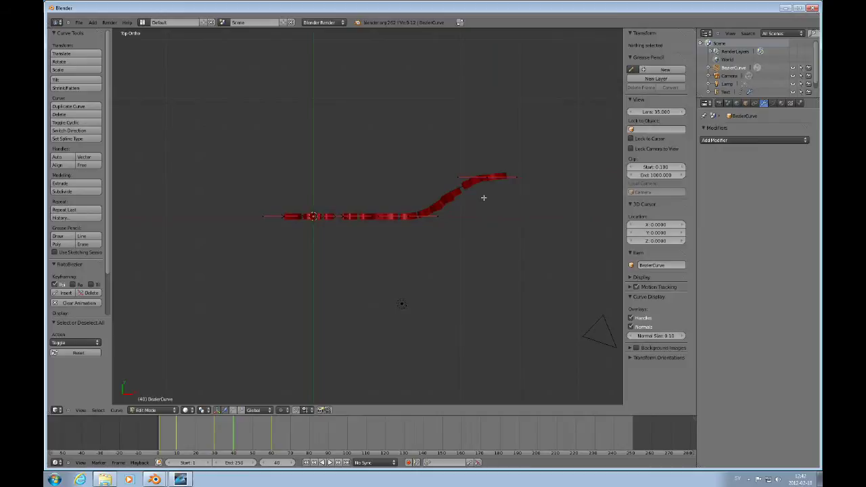
key("a")
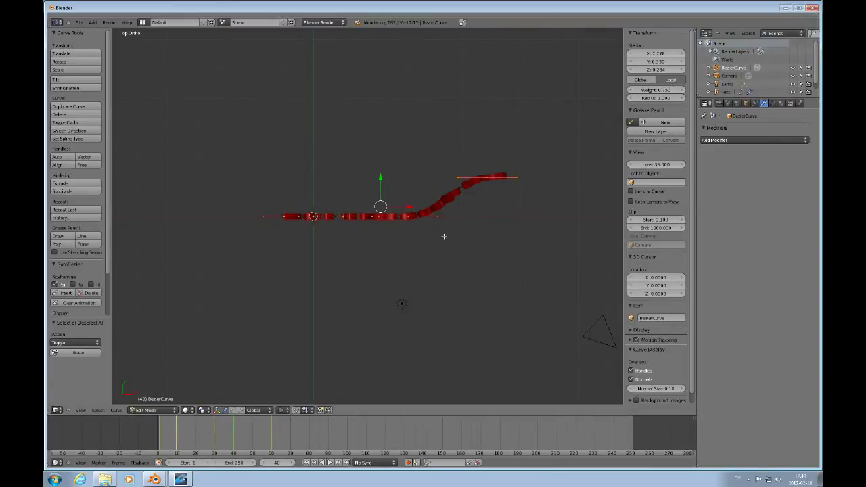
left_click(65, 292)
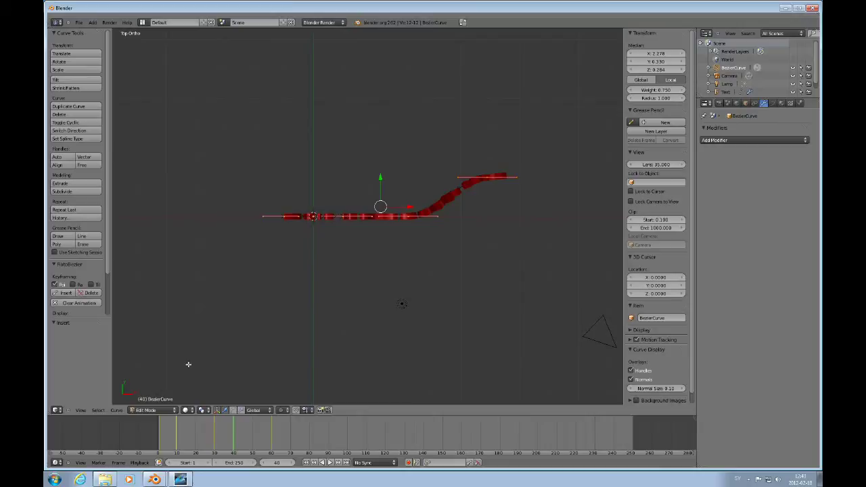
left_click(271, 440)
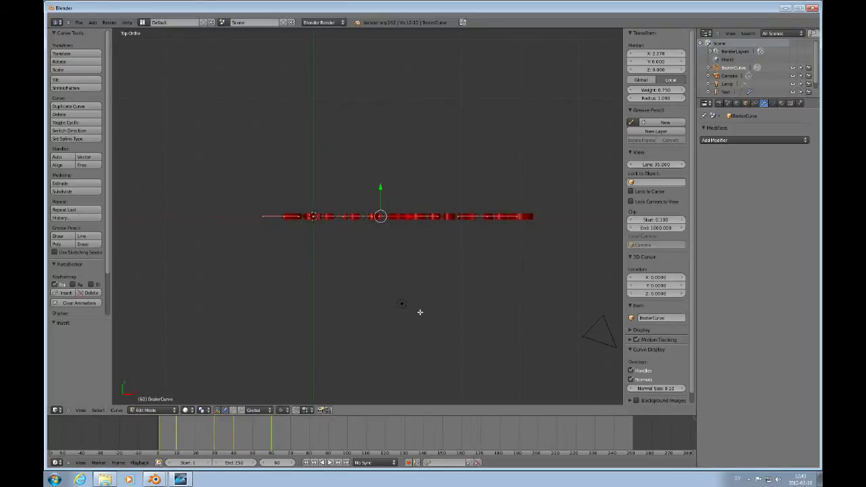
- Play the wobbly text animation twice from the start in camera view, zooming in between runs
key("KP_0")
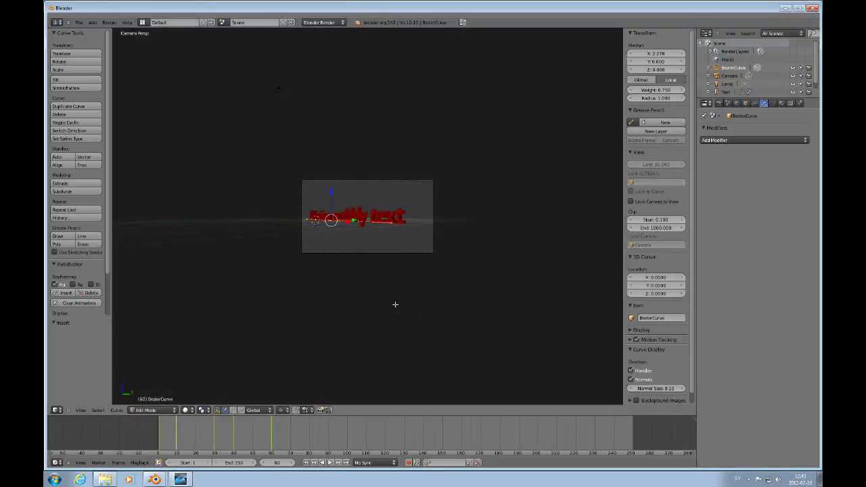
left_click(306, 463)
left_click(330, 463)
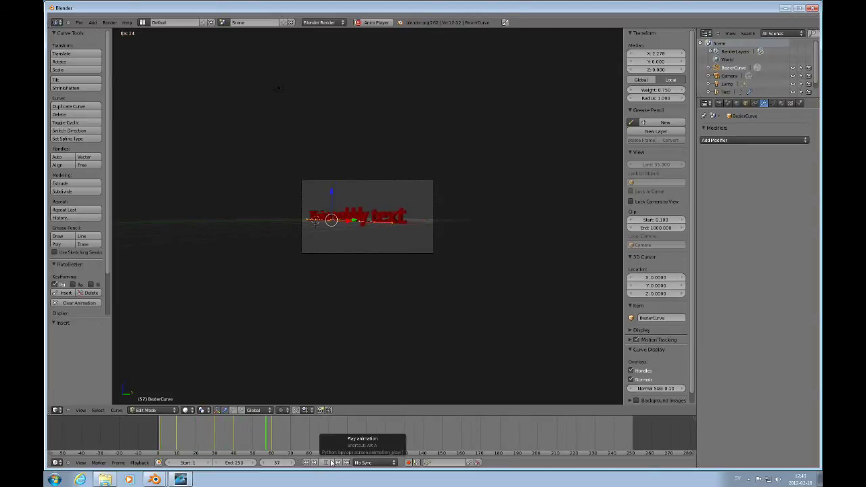
left_click(330, 463)
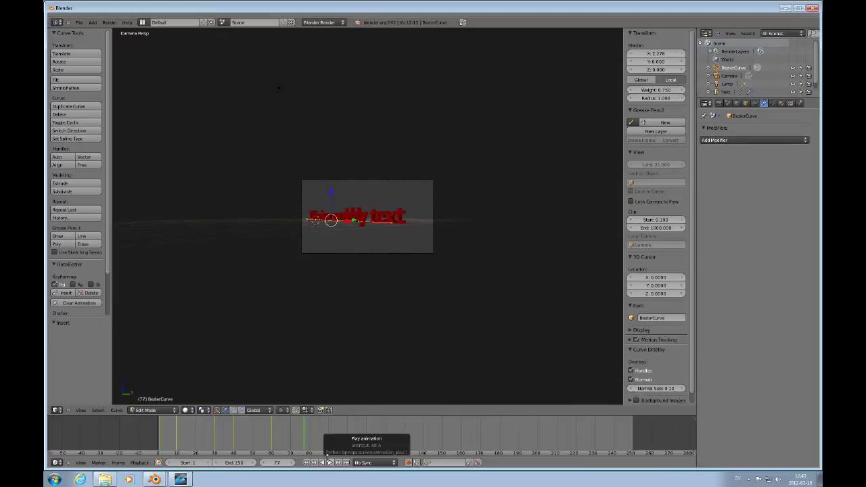
scroll(389, 300, "up", 5)
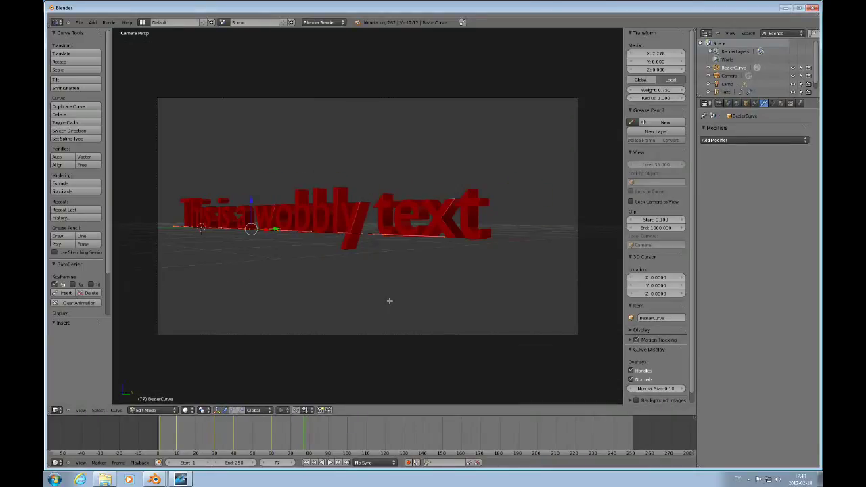
left_click(329, 463)
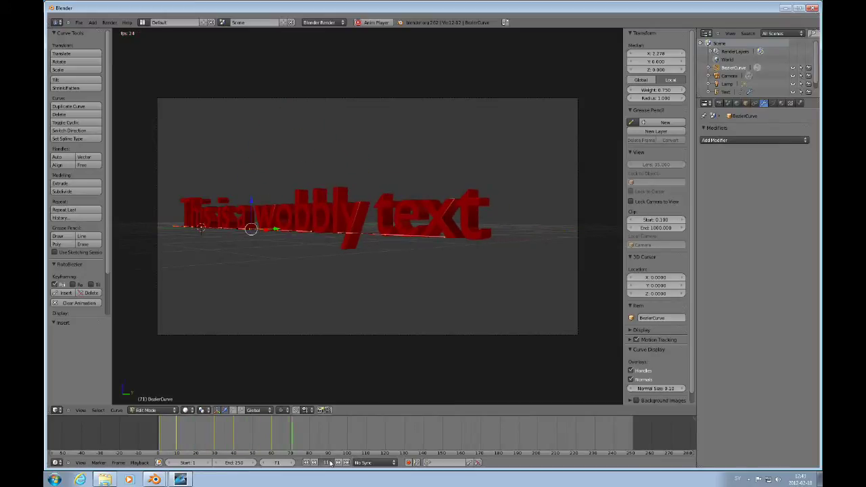
left_click(329, 463)
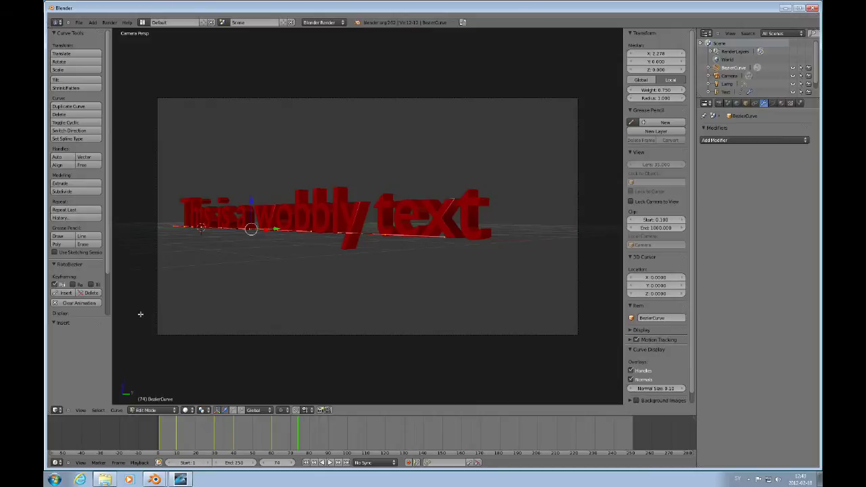
- At frame 80, rotate the curve's two right-end control points around the X axis
left_click(94, 285)
left_click(310, 447)
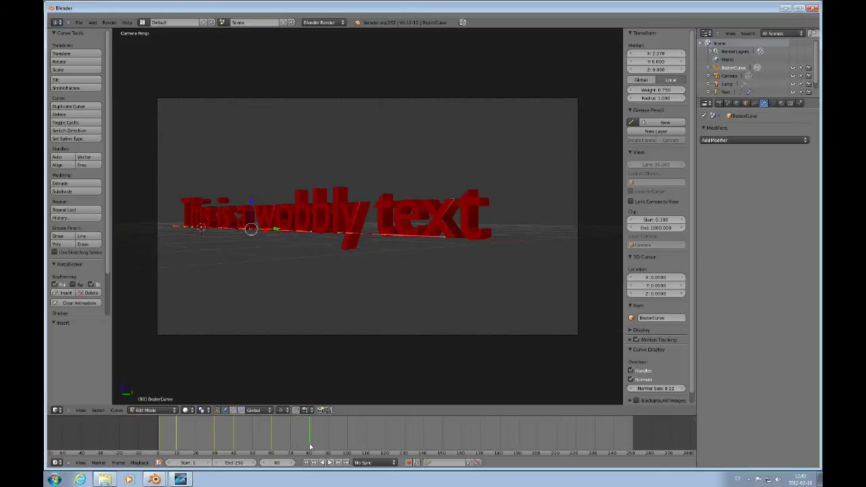
right_click(447, 238)
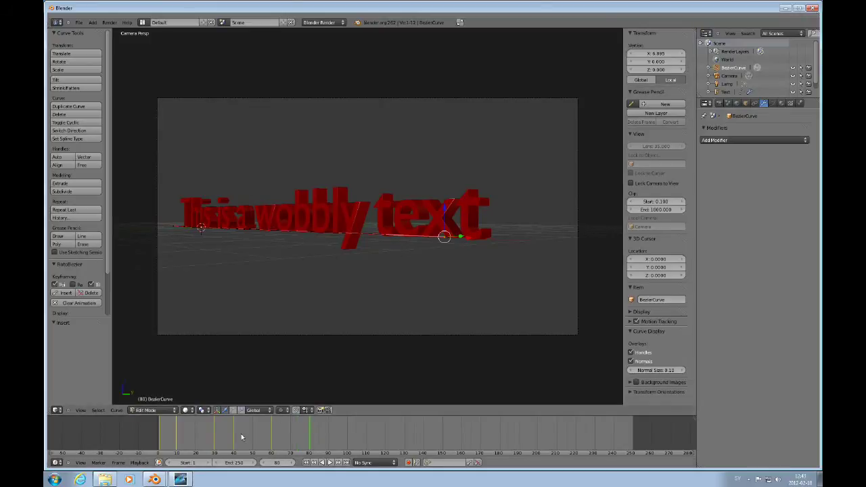
left_click(232, 409)
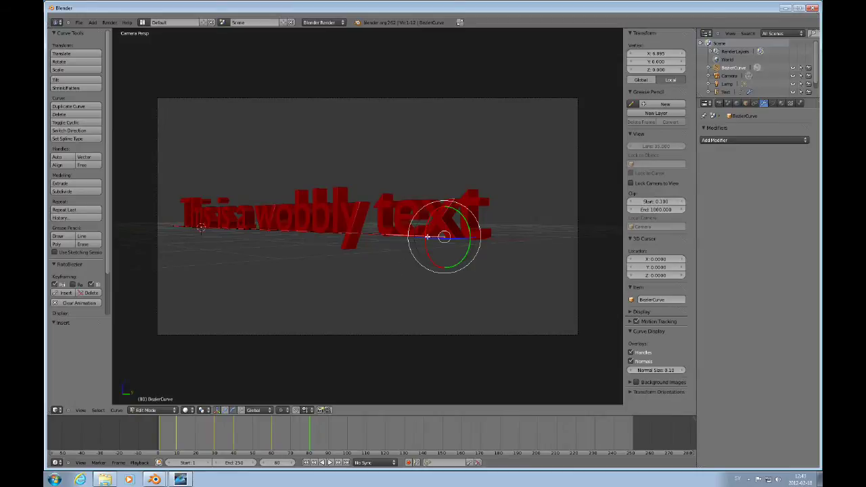
mouse_move(424, 241)
left_mouse_down()
mouse_move(429, 216)
mouse_move(429, 238)
left_mouse_up()
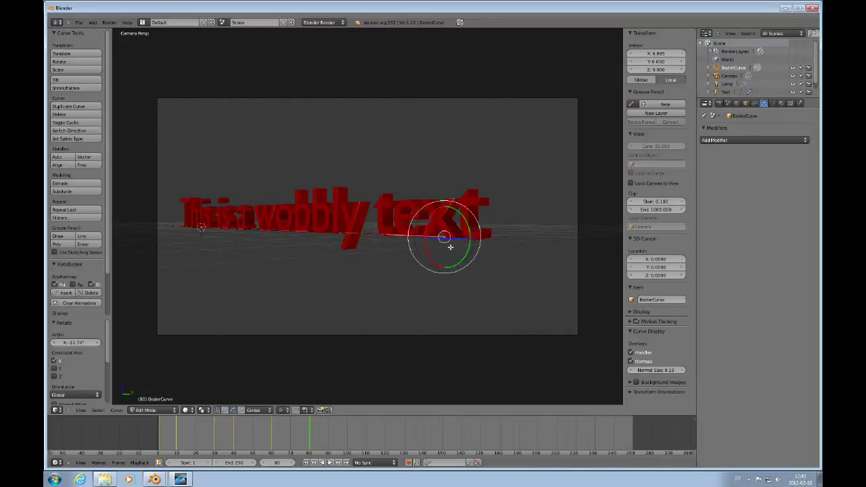
right_click(384, 235)
left_click_drag(362, 246, 359, 240)
- Move several end control points so the curve's right end drops steeply, then select all points
key("g")
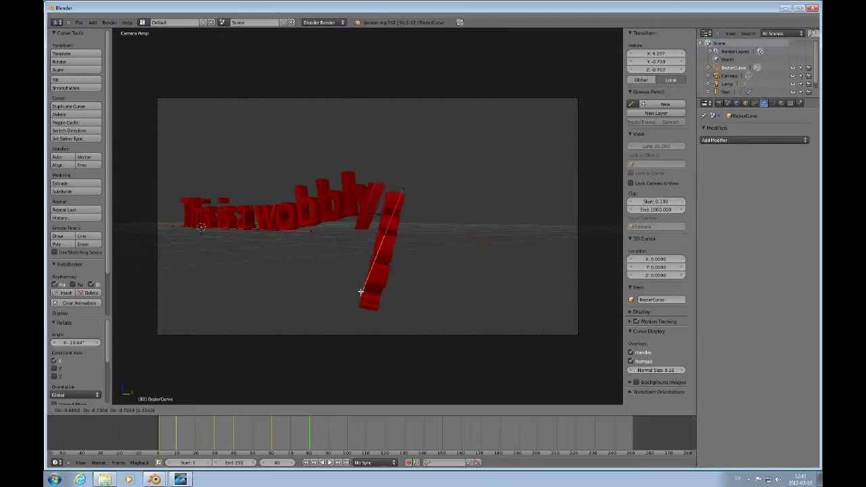
left_click(357, 293)
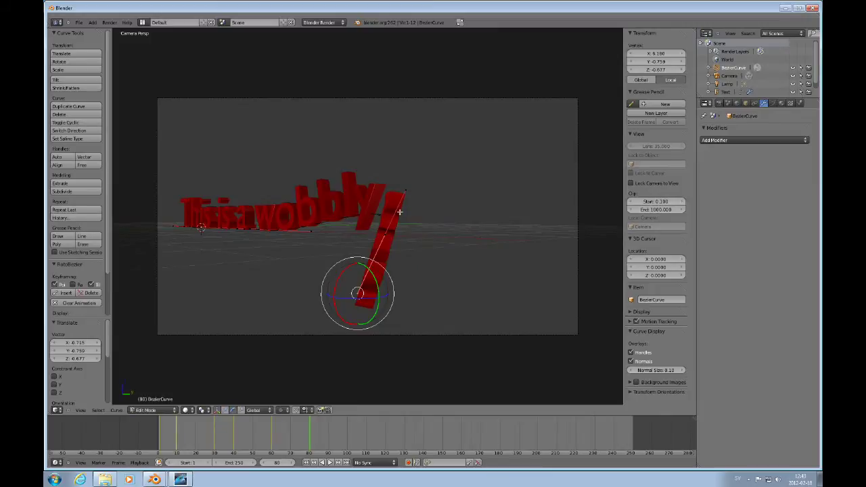
right_click(406, 193)
key("g")
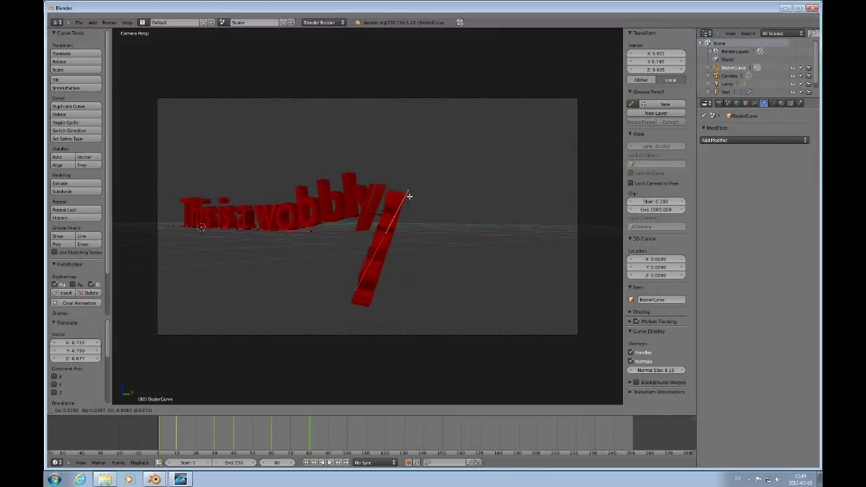
left_click(410, 197)
right_click(389, 234)
key("g")
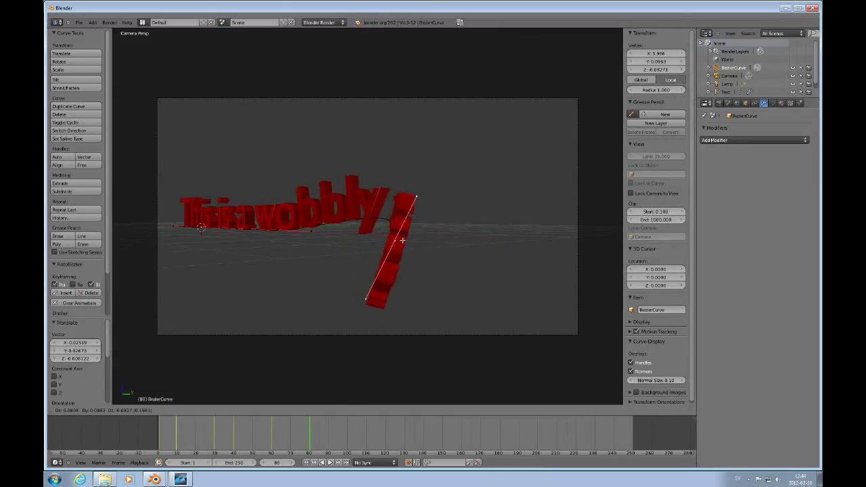
left_click(402, 241)
right_click(416, 199)
key("g")
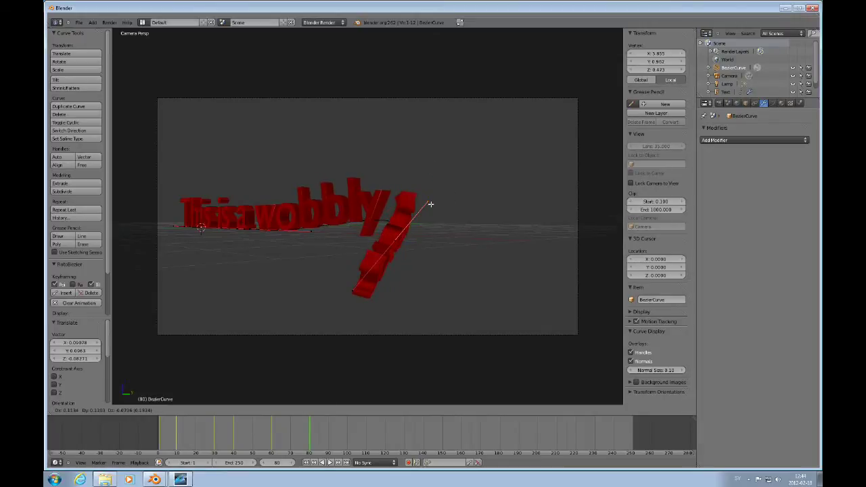
left_click(429, 201)
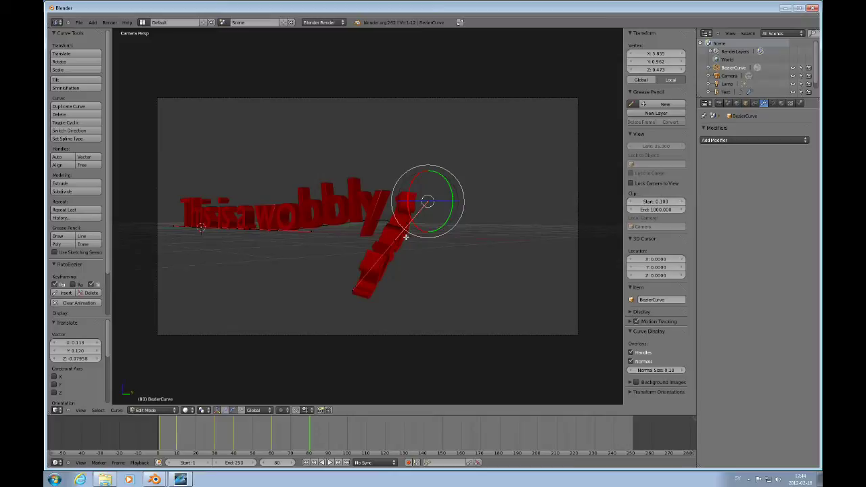
key("a")
key("a")
key("a")
key("a")
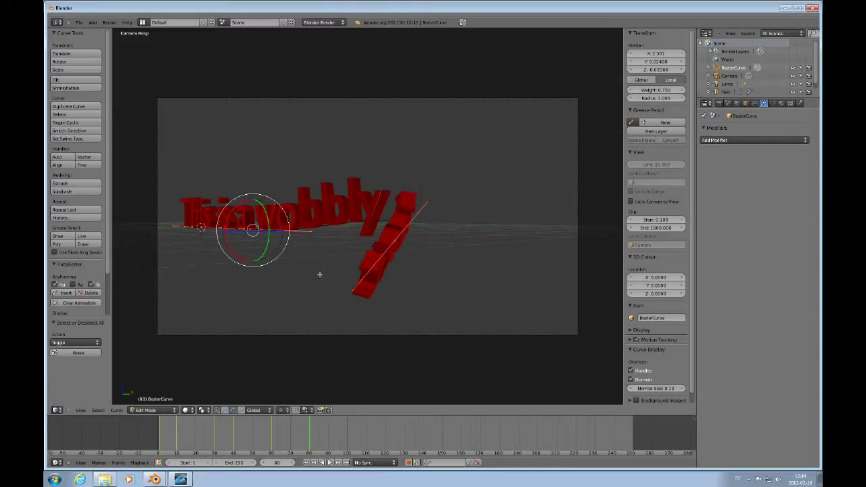
- Keyframe the bent curve, then set the end vertex's Y and Z to 0 in front view
left_click(64, 292)
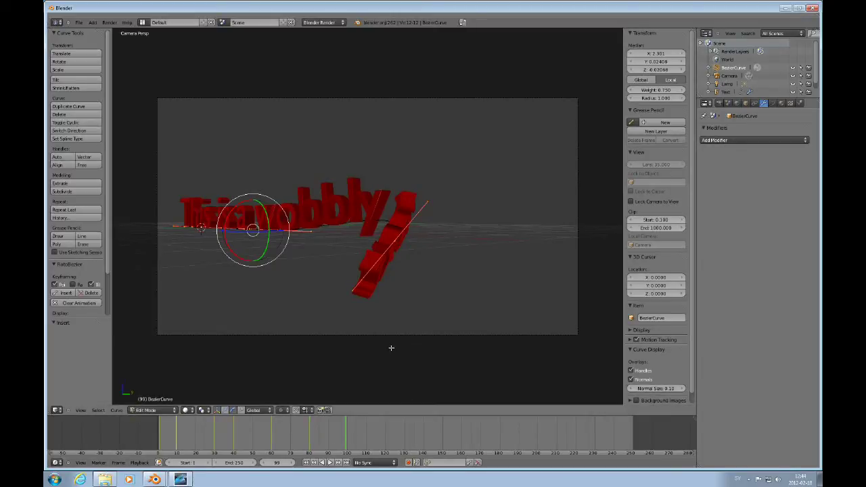
right_click(400, 244)
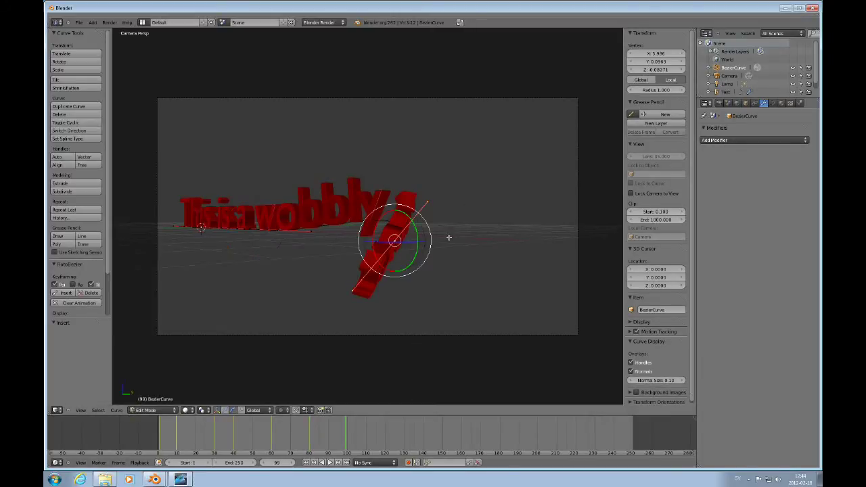
key("KP_1")
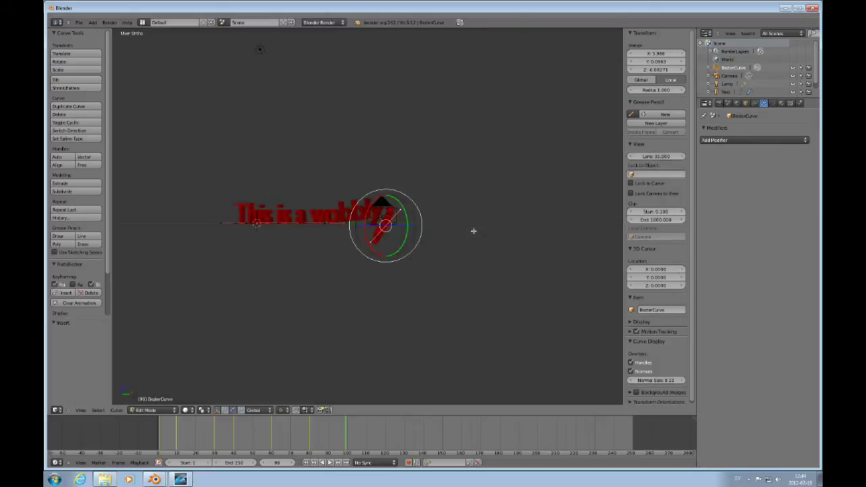
left_click(668, 62)
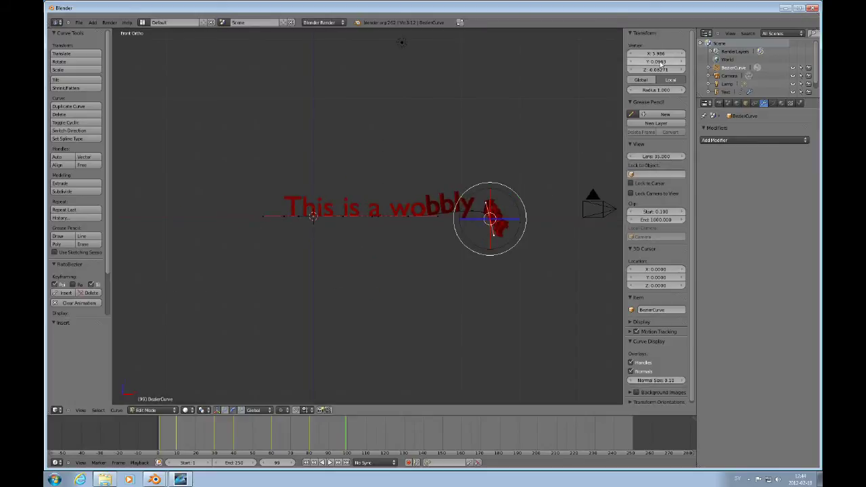
type("0")
key("Return")
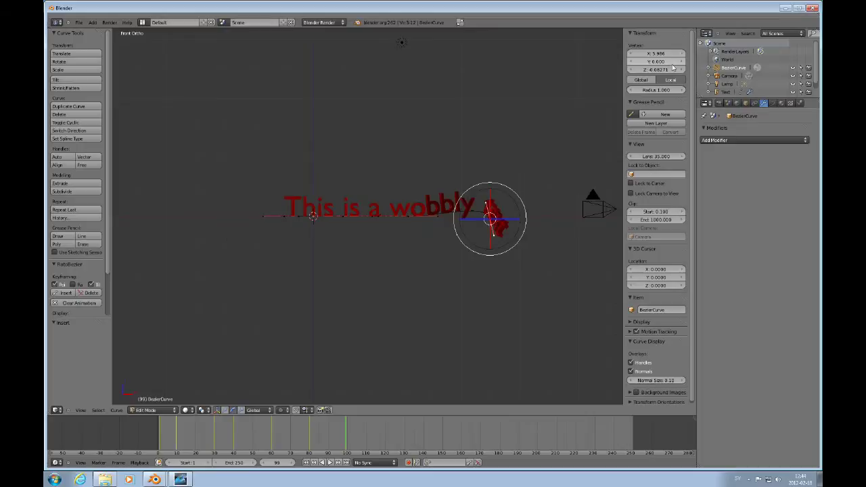
left_click(670, 69)
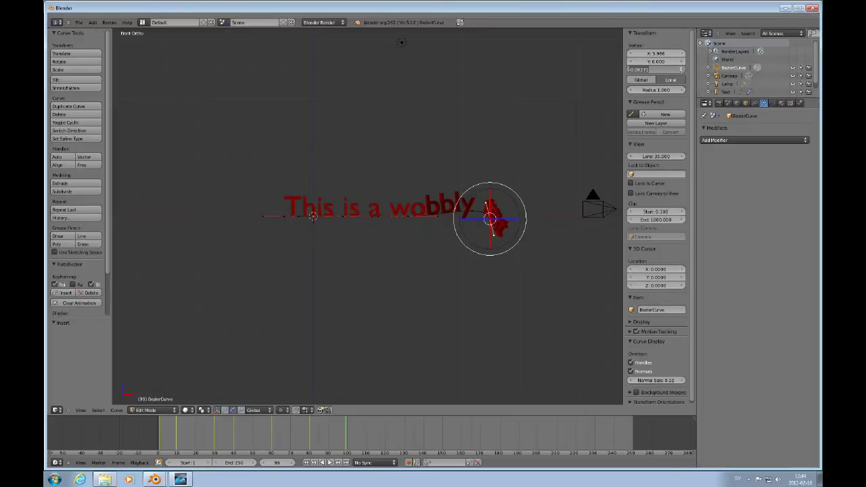
type("0")
key("Return")
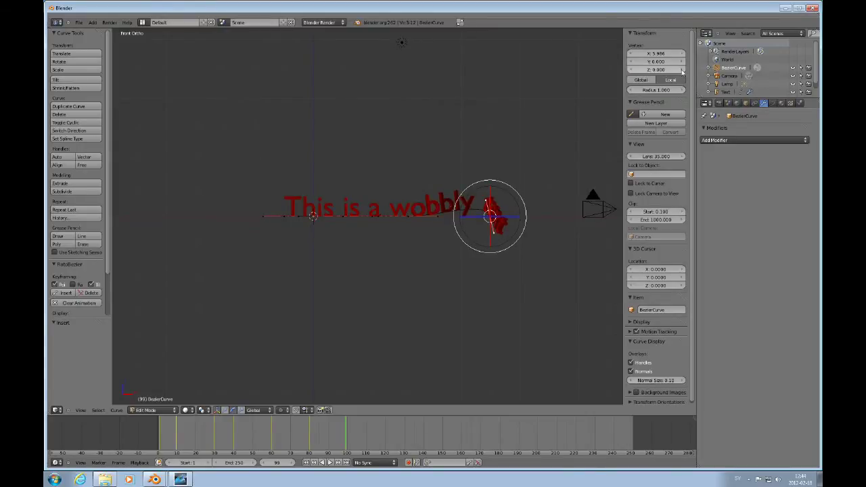
- Set the end handle's Z and Y to 0 so the curve lies straight, then select all points
right_click(493, 234)
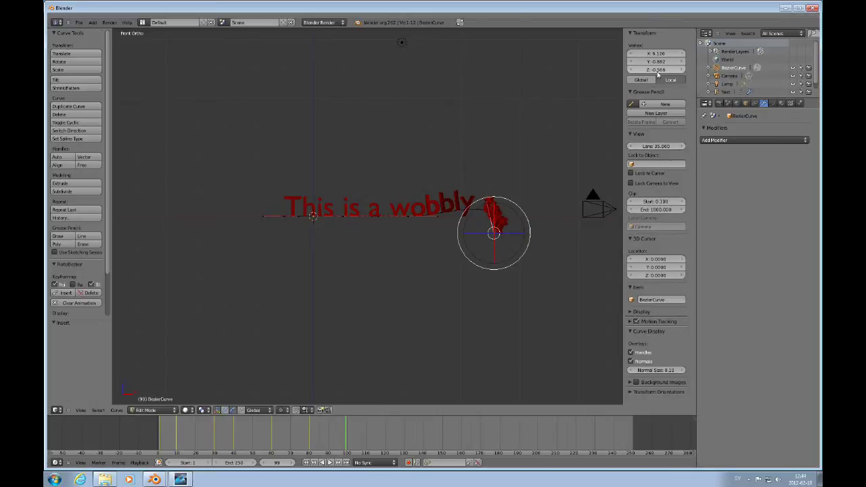
left_click(682, 69)
type("0")
key("Return")
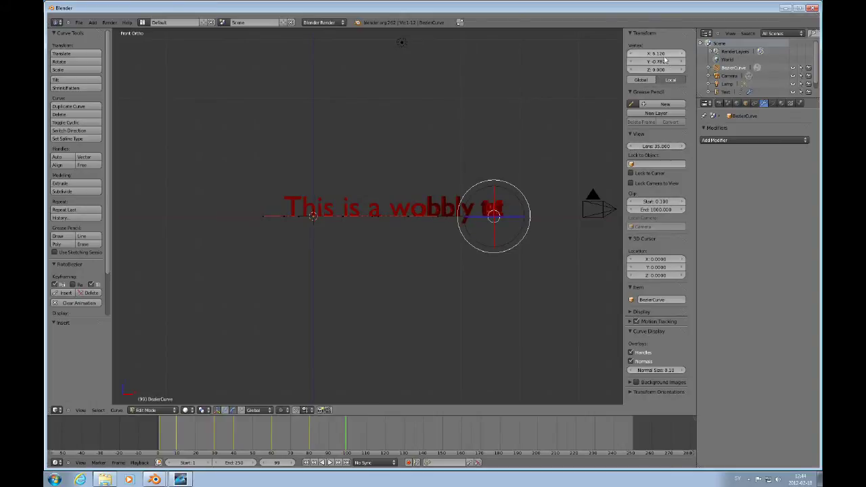
left_click(671, 62)
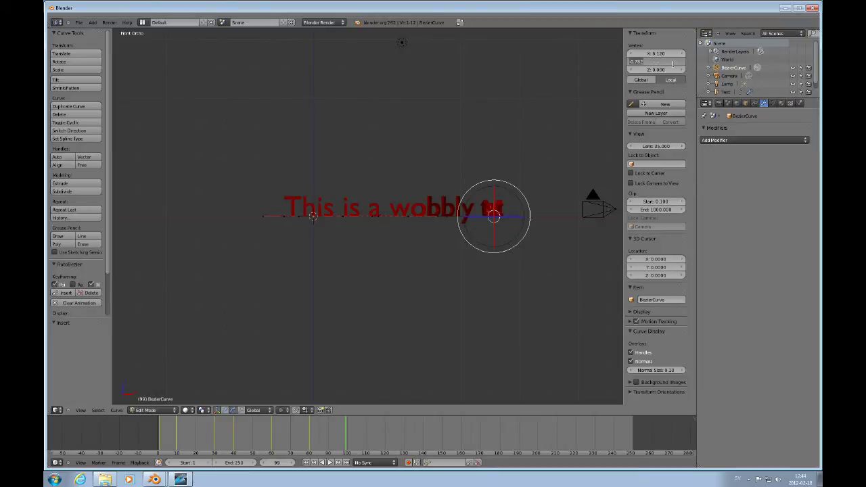
type("0")
key("Return")
scroll(569, 200, "up", 5)
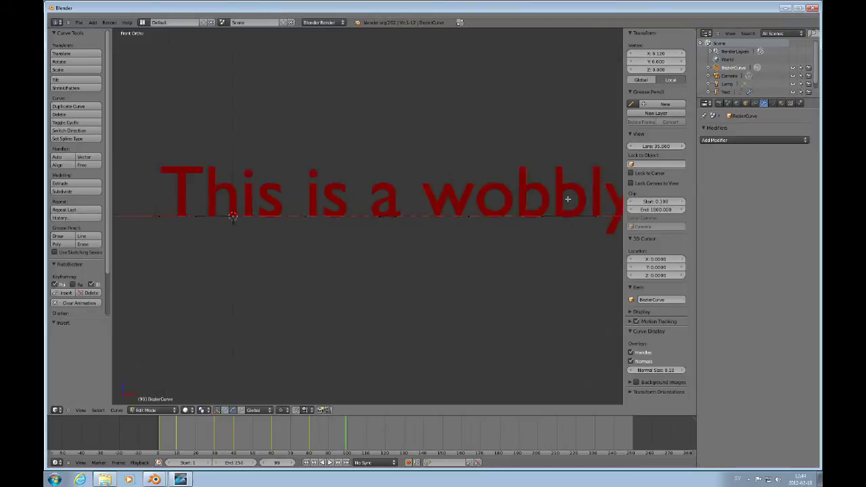
scroll(568, 198, "down", 2)
key("g")
middle_click_drag(535, 225, 467, 247)
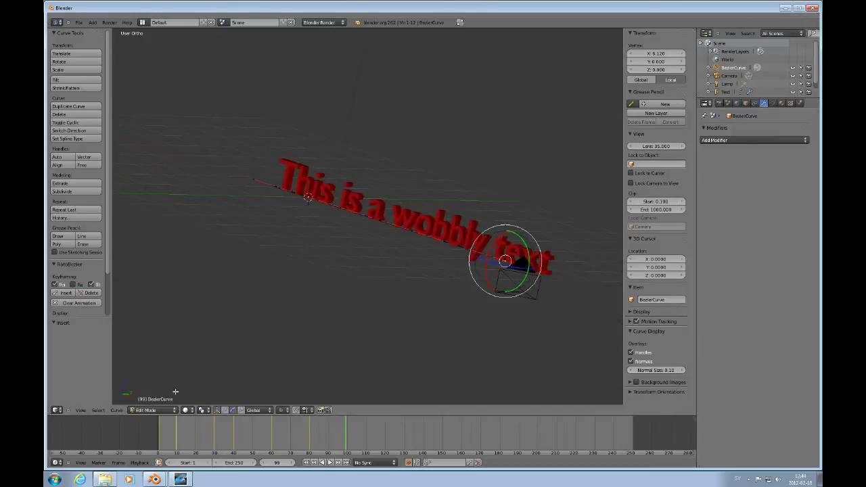
key("Escape")
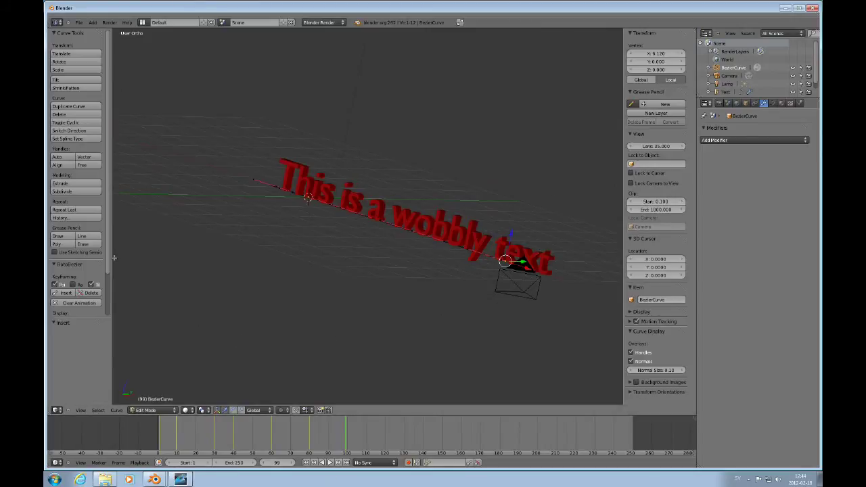
key("a")
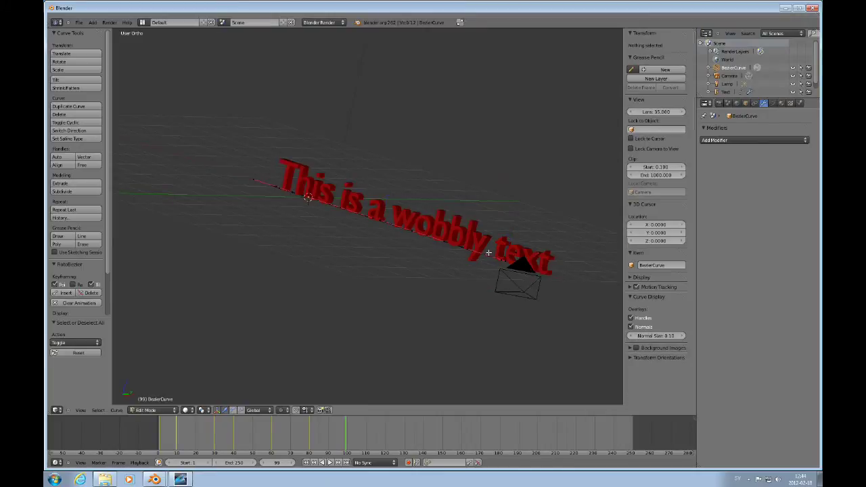
- Keyframe the straightened curve with RotoBezier Insert and play the animation from the start
left_click(65, 292)
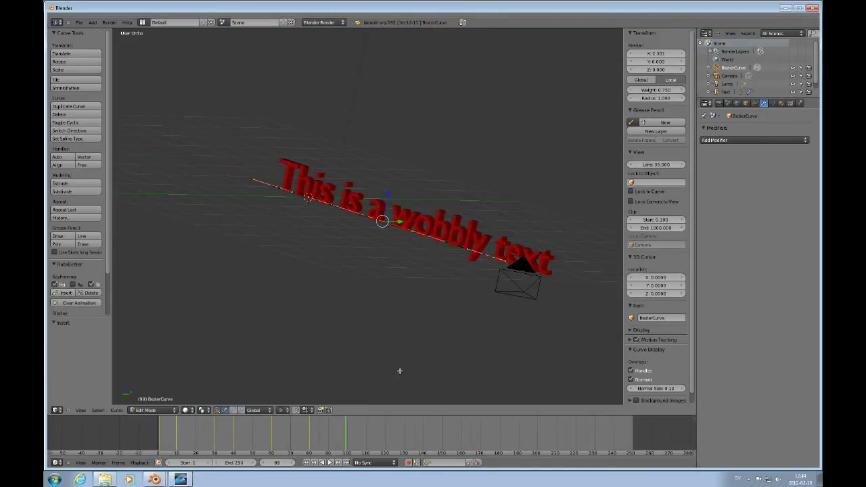
left_click(306, 462)
left_click(329, 462)
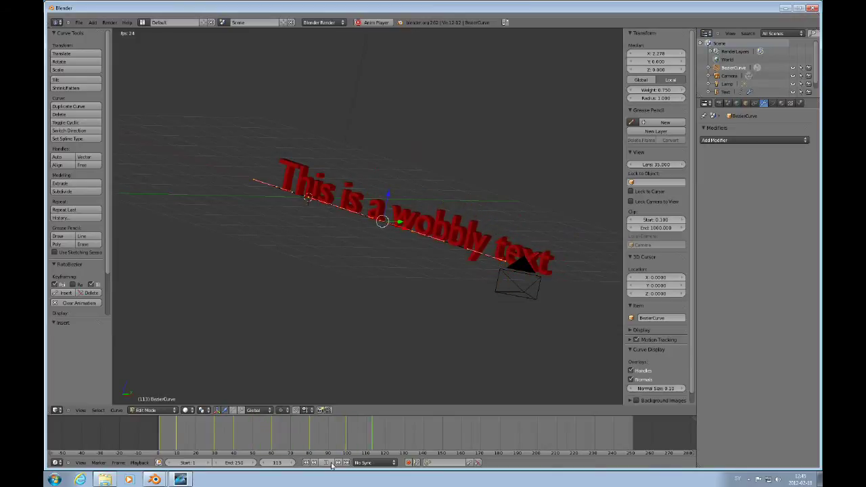
left_click(330, 463)
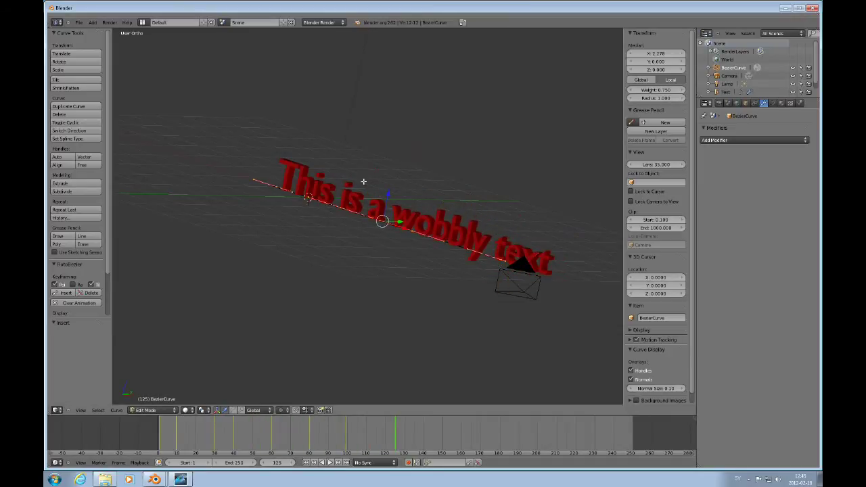
key("KP_1")
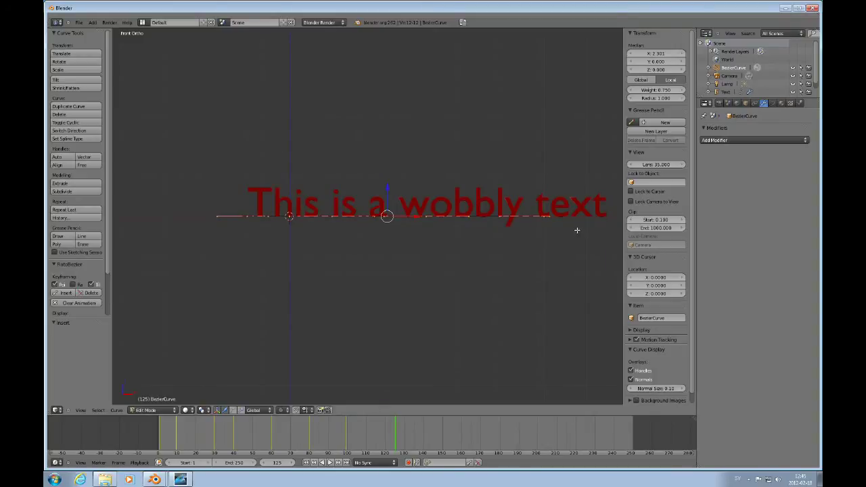
scroll(576, 230, "down", 3)
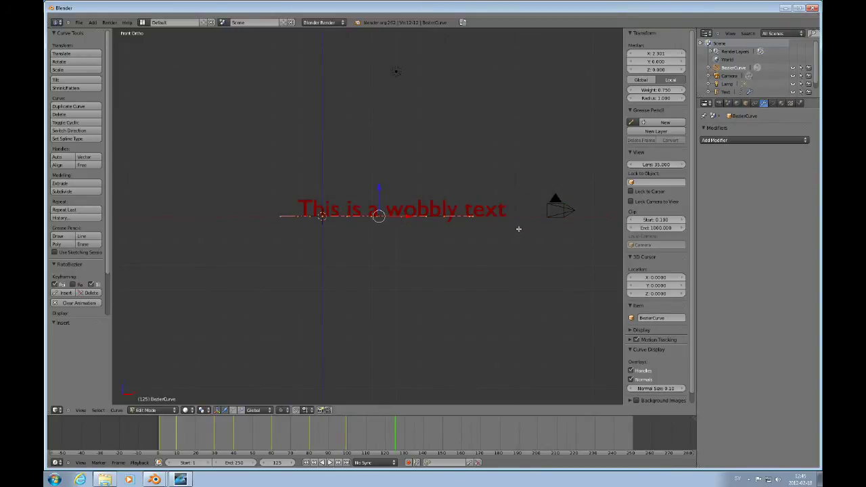
scroll(518, 229, "up", 2)
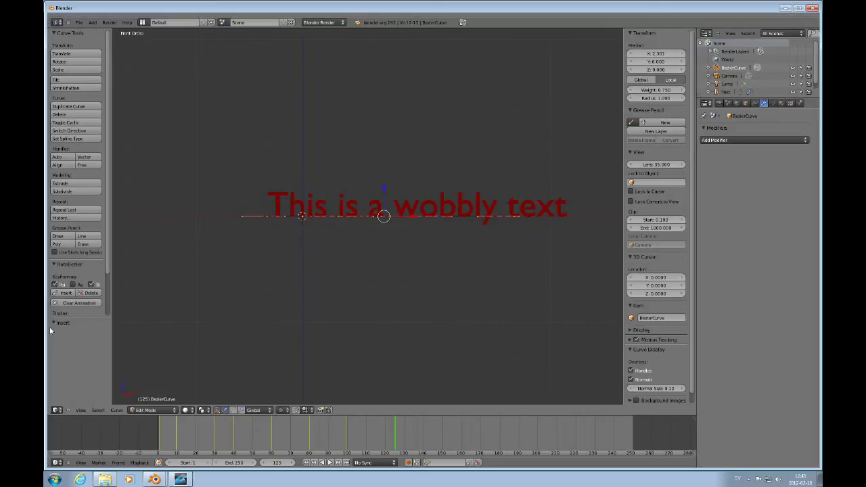
left_click(60, 293)
middle_click_drag(419, 238, 400, 254)
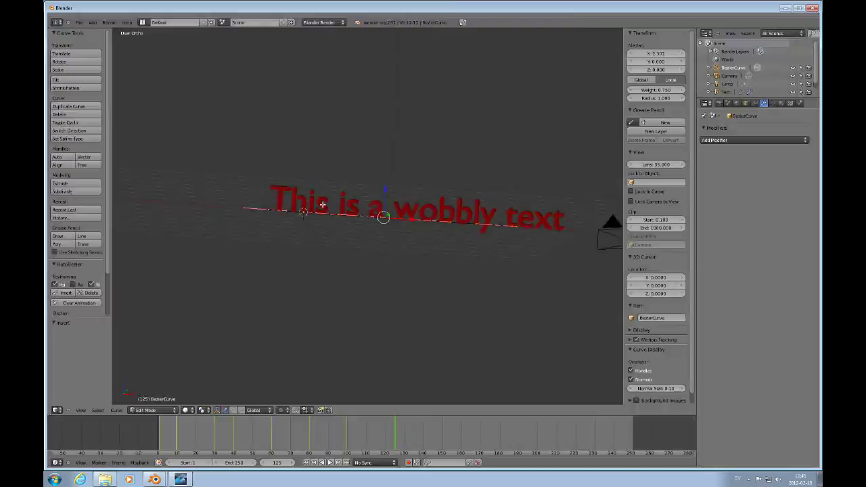
- Use Save As to store the scene as test.blend in place of the default untitled.blend
key("ctrl+shift+s")
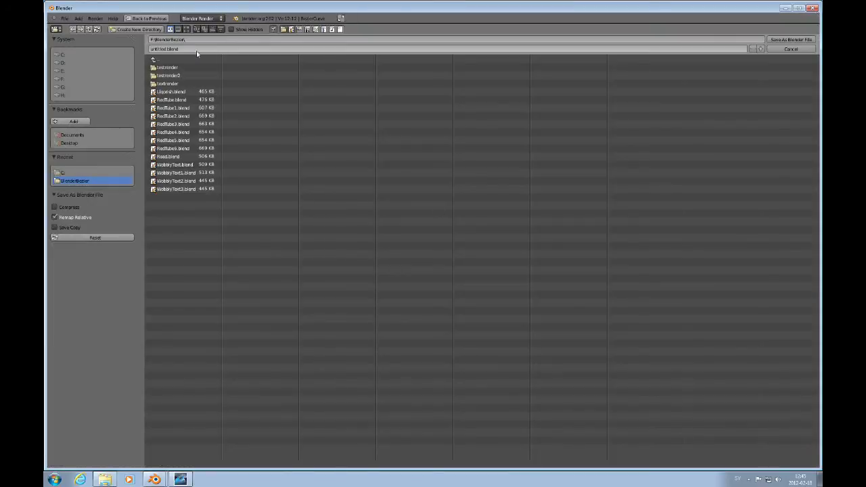
left_click(179, 49)
key("BackSpace")
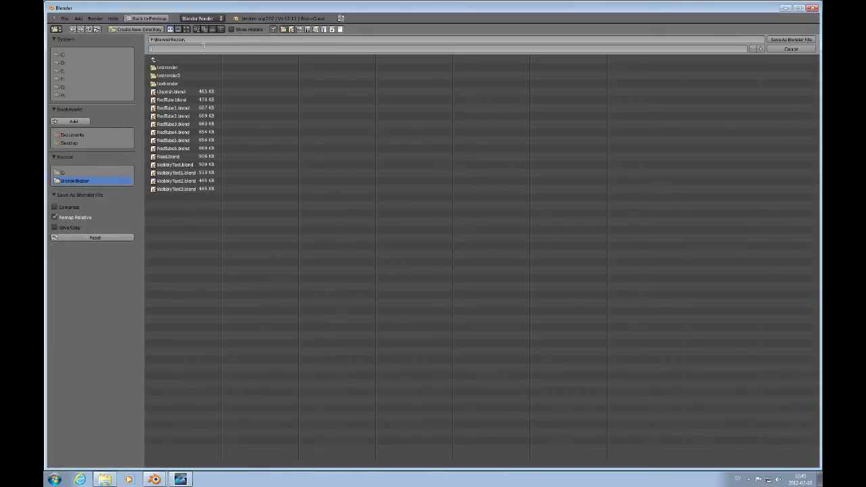
type("test.blend")
key("Return")
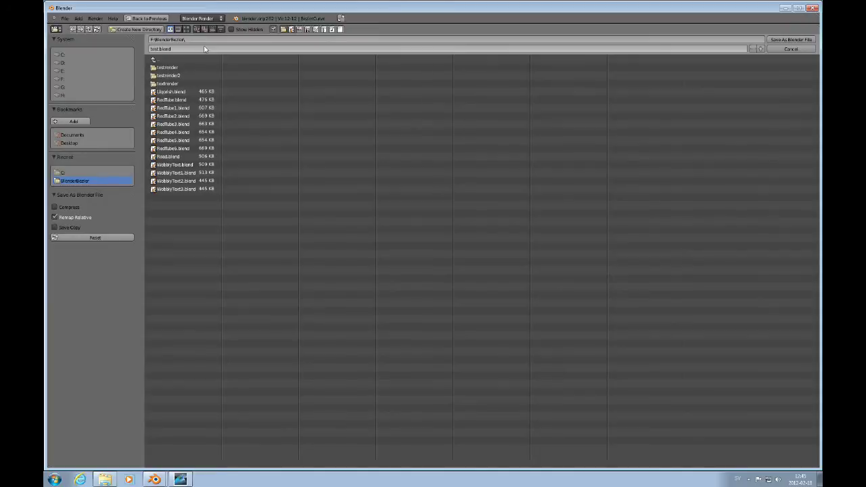
left_click(792, 39)
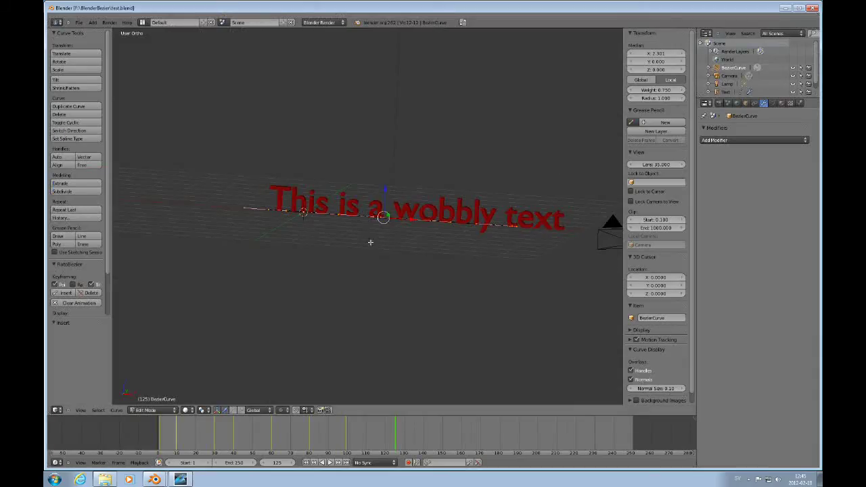
- Replay the animation from the first frame in front view
scroll(381, 234, "up", 2)
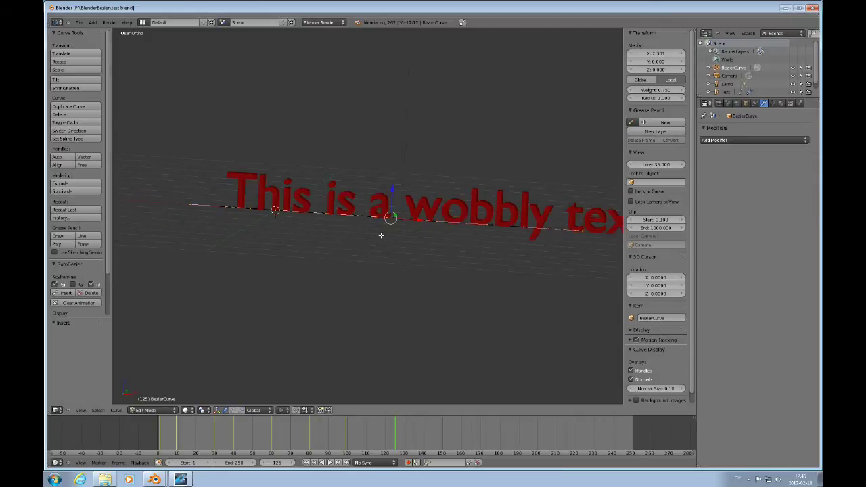
key("KP_1")
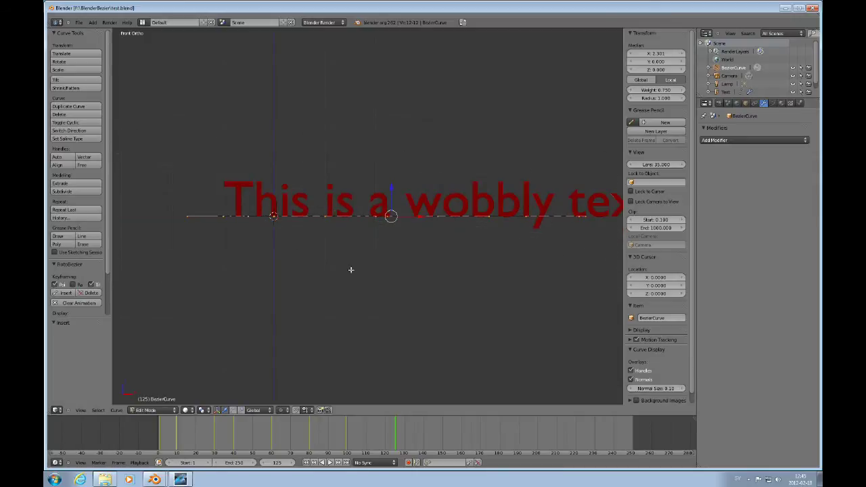
left_click(306, 462)
left_click(329, 464)
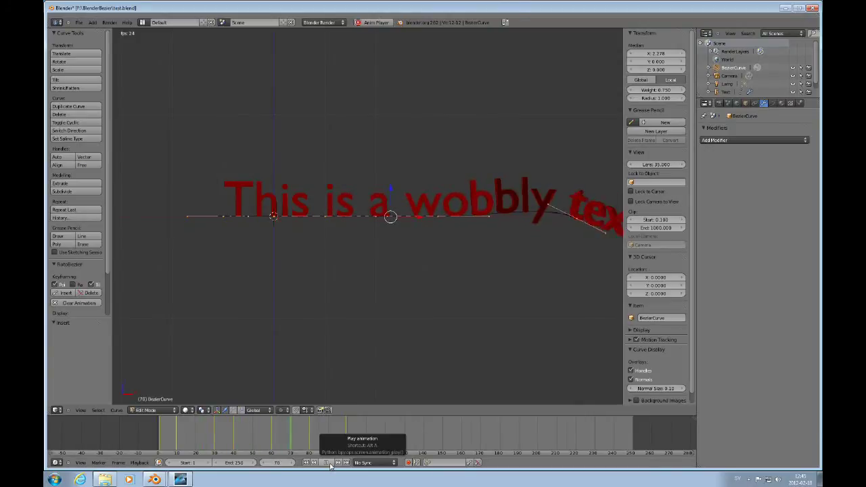
left_click(327, 462)
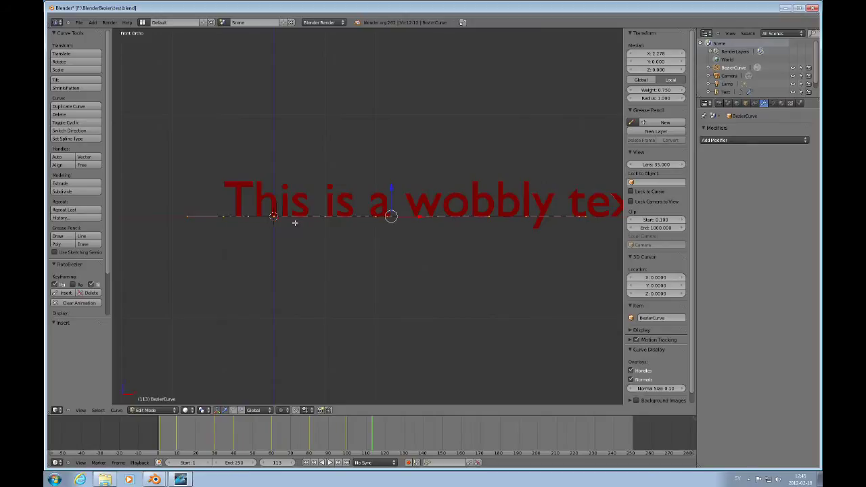
- In Object Mode, clear the curve's keyframes with RotoBezier Clear Animation and confirm
key("Tab")
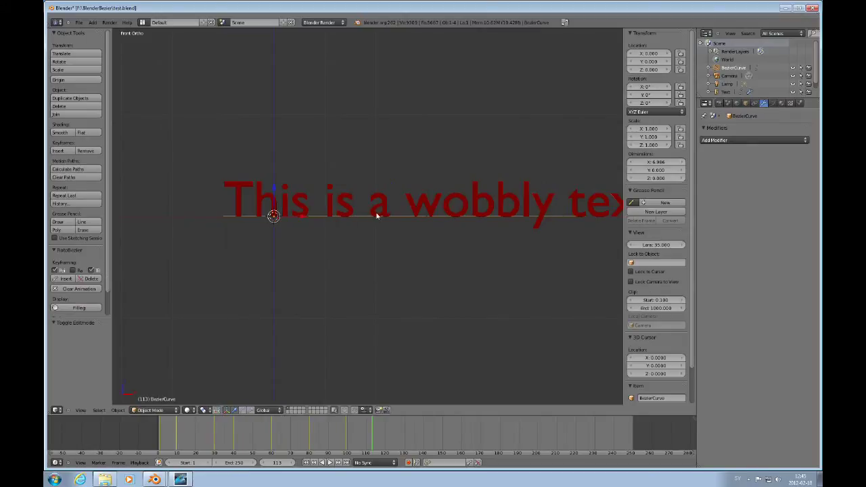
left_click(86, 287)
left_click(306, 462)
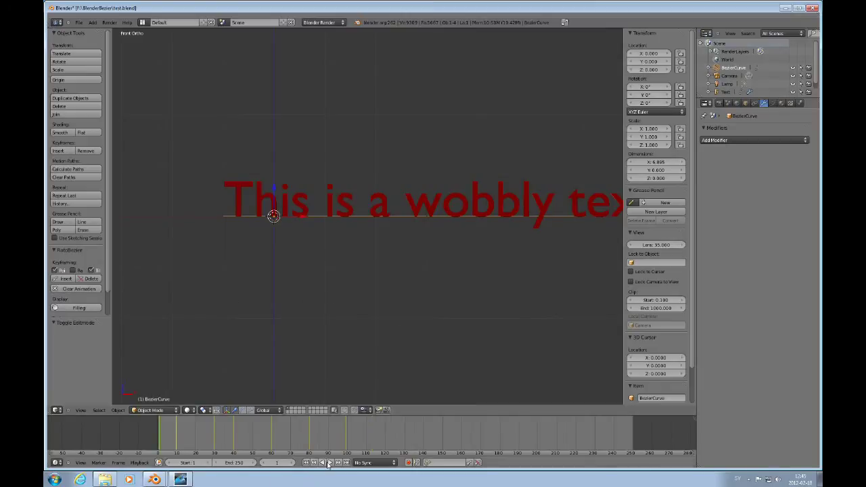
left_click(329, 463)
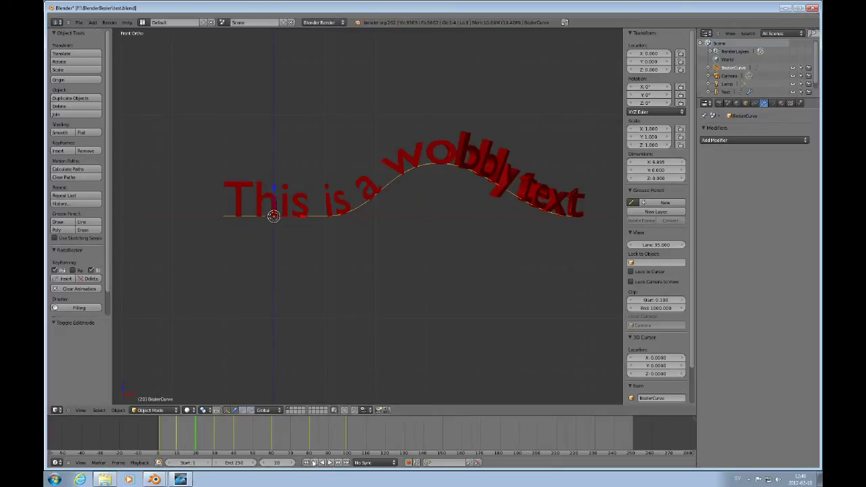
left_click(305, 463)
left_click(75, 288)
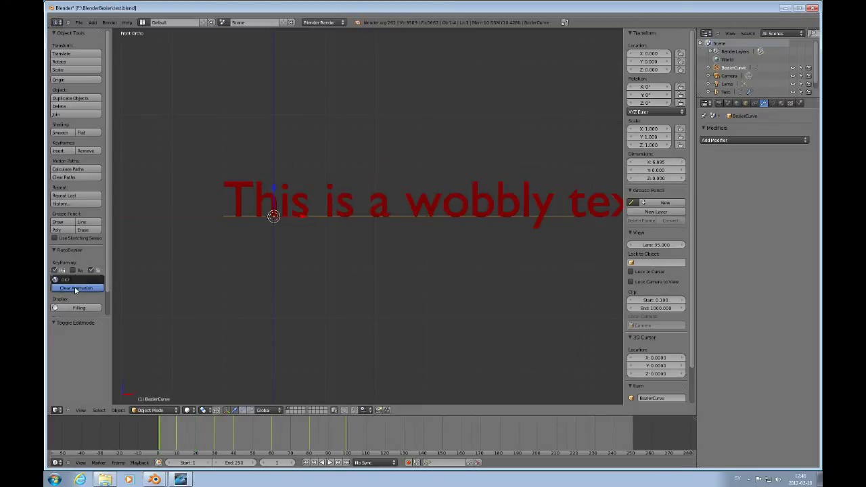
left_click(75, 288)
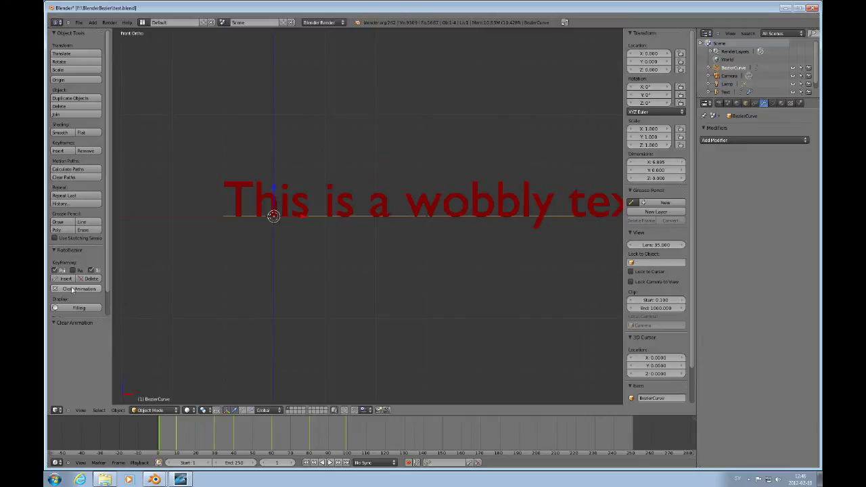
- Check frames 71 and 8, then play from the start to confirm the text stays straight
left_click(293, 430)
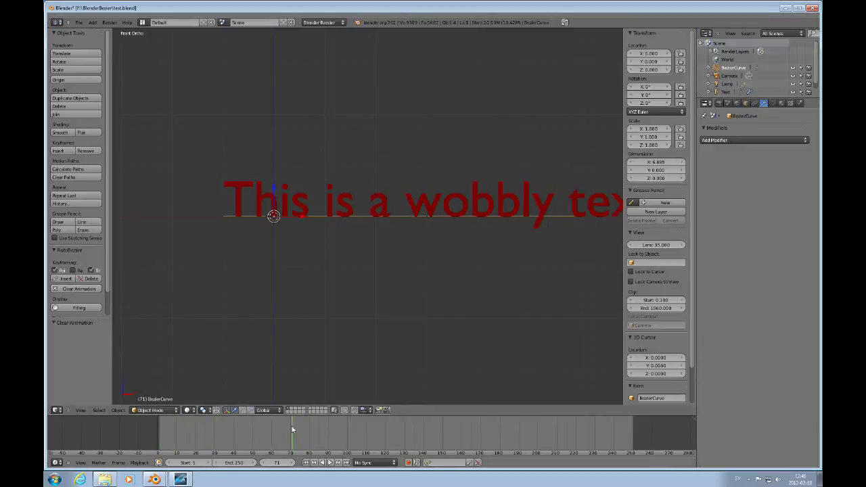
left_click(172, 433)
left_click(306, 462)
left_click(329, 462)
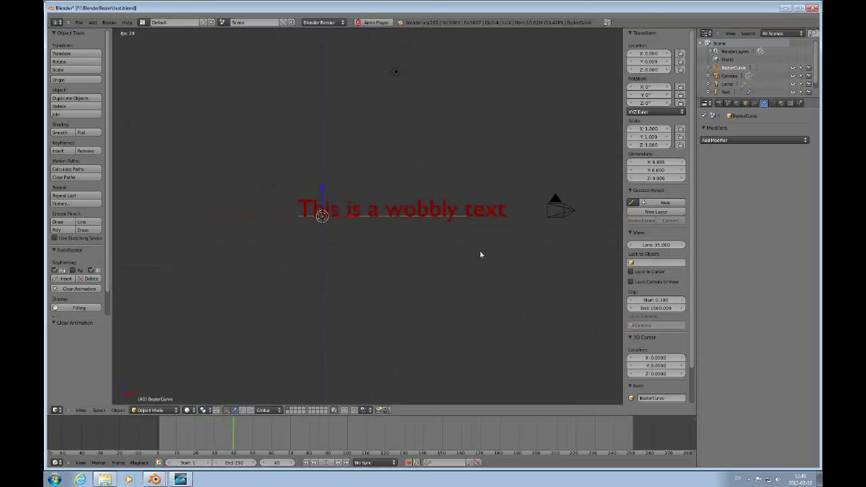
scroll(473, 252, "down", 4)
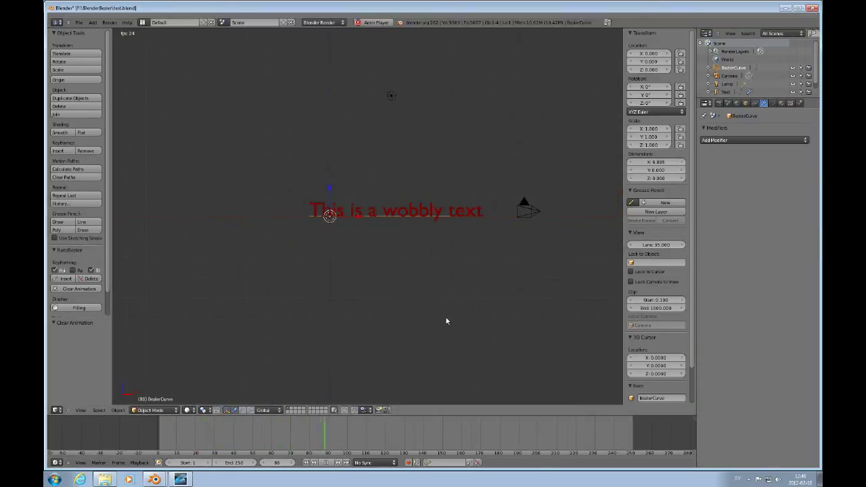
left_click(330, 462)
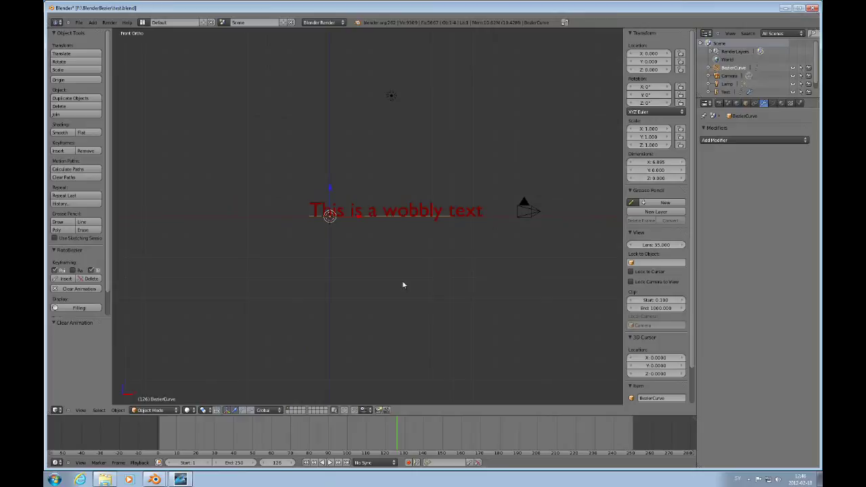
scroll(401, 275, "up", 5)
scroll(401, 275, "down", 3)
middle_click_drag(401, 275, 415, 263)
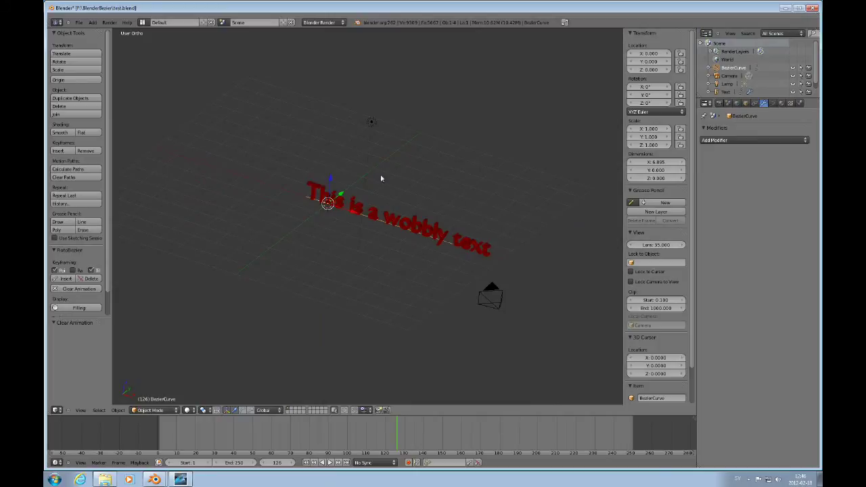
- Reload test.blend from the recent files list
left_click(80, 24)
mouse_move(93, 47)
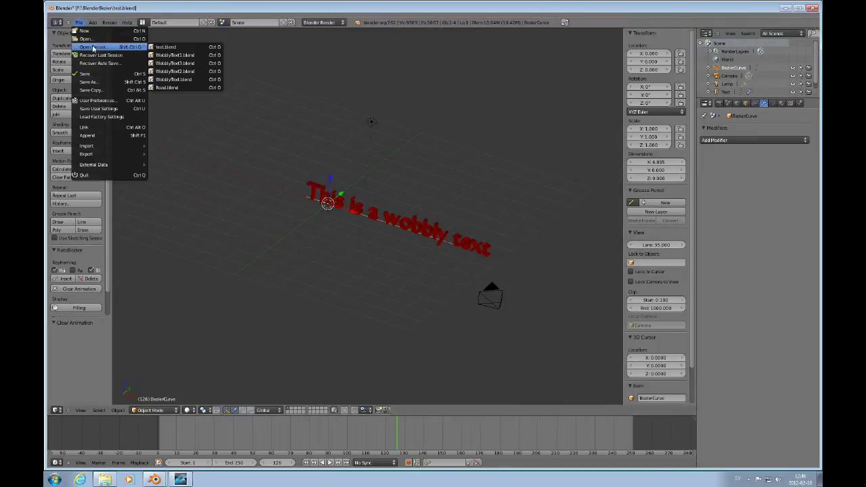
left_click(183, 47)
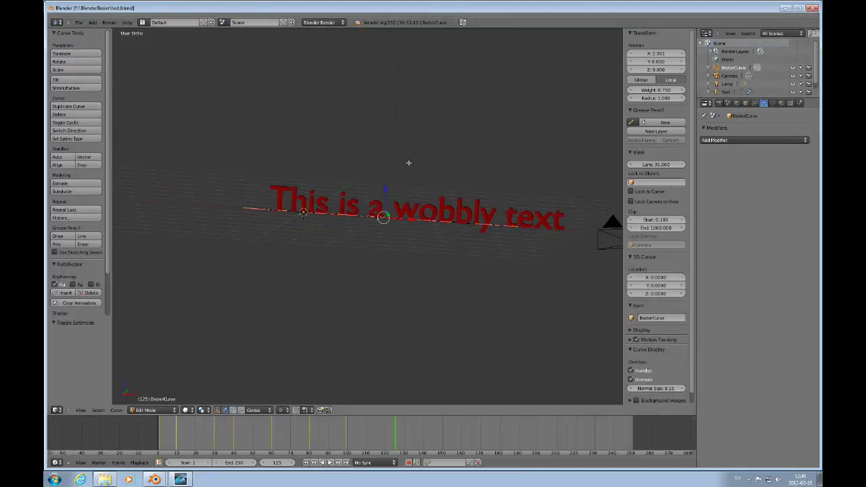
- Switch to the Animation workspace and review all BezierCurve keyframe channels in a maximized Graph Editor
left_click(142, 22)
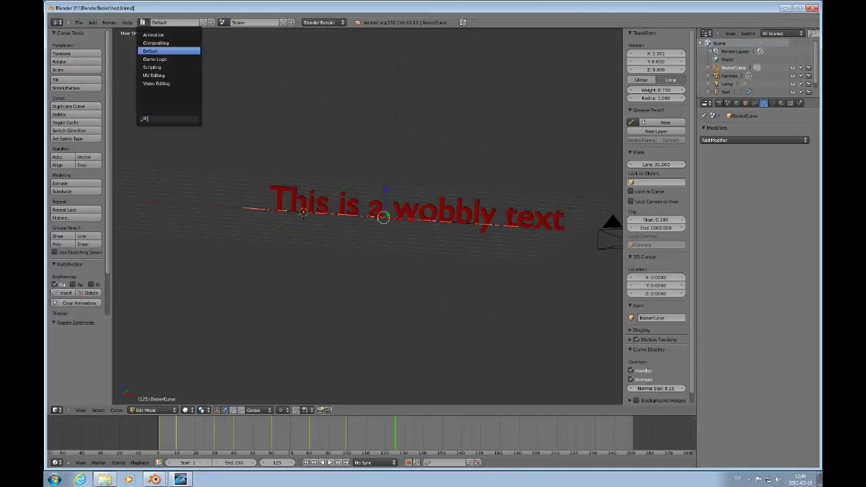
left_click(153, 34)
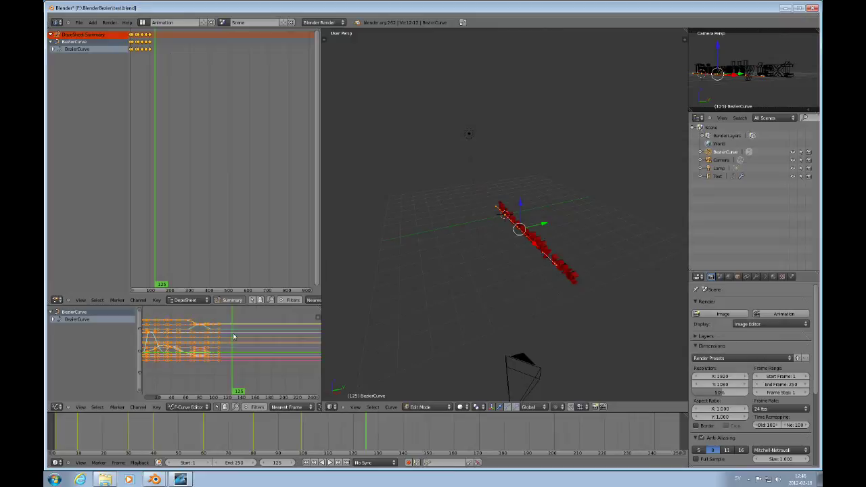
key("ctrl+Up")
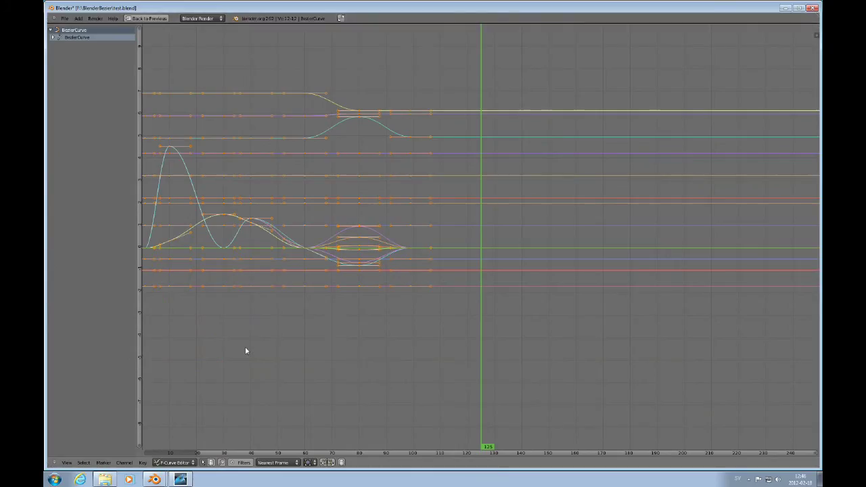
scroll(295, 310, "down", 3)
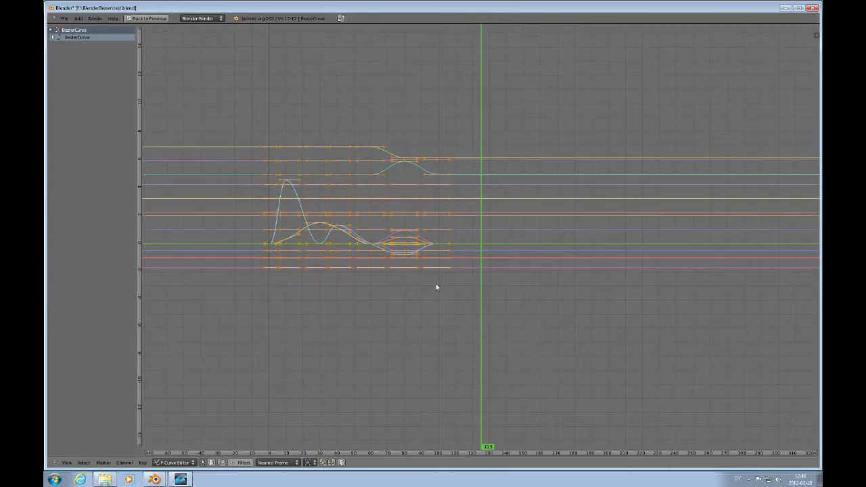
left_click(53, 37)
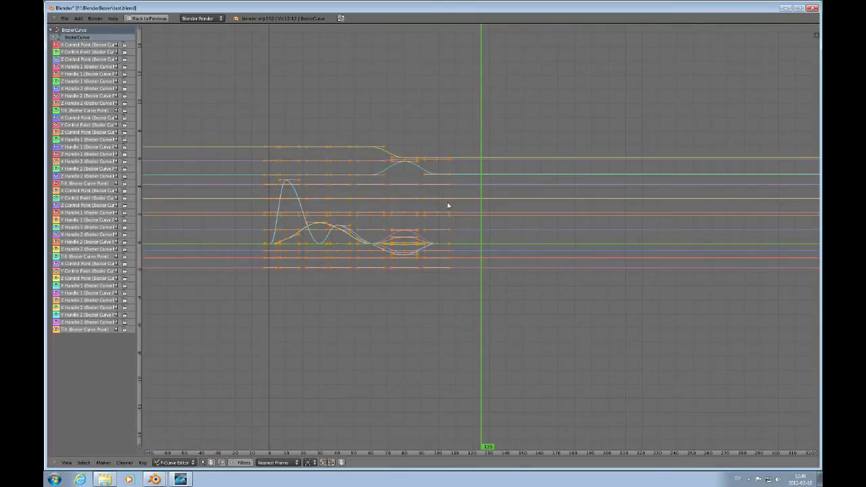
scroll(466, 244, "up", 2)
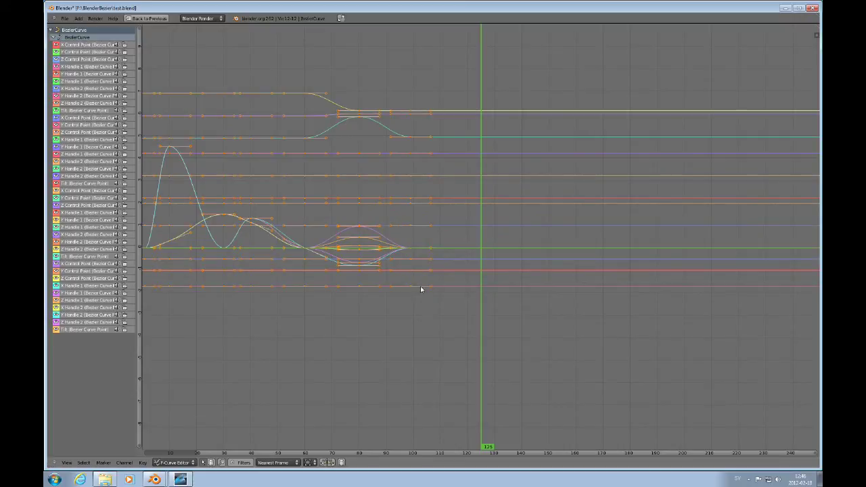
scroll(410, 242, "down", 2)
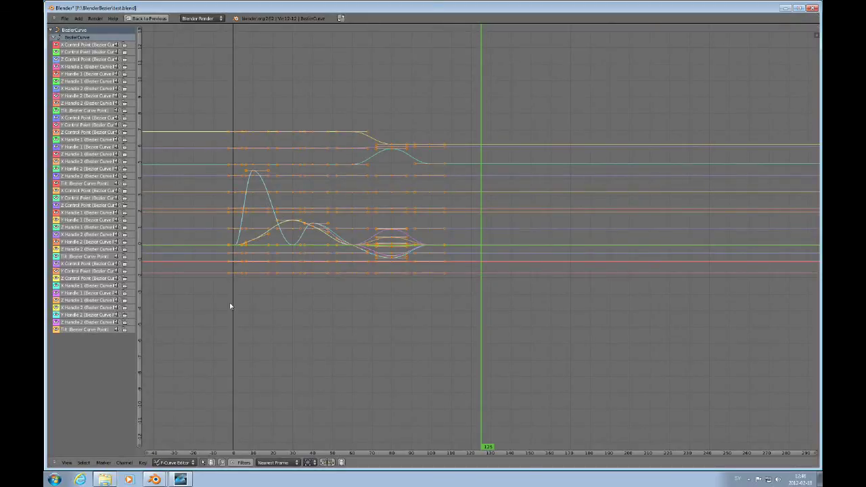
- Restore the normal multi-panel layout and minimize Blender to the taskbar
key("ctrl+Up")
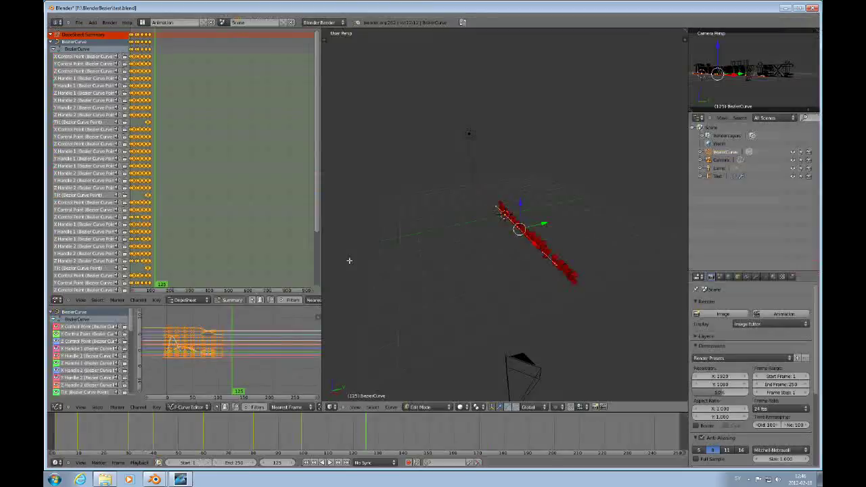
scroll(420, 264, "up", 5)
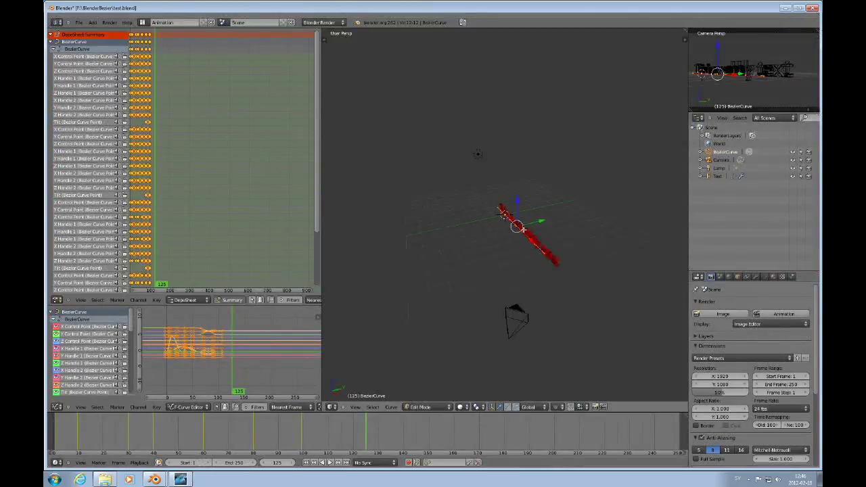
left_click(785, 8)
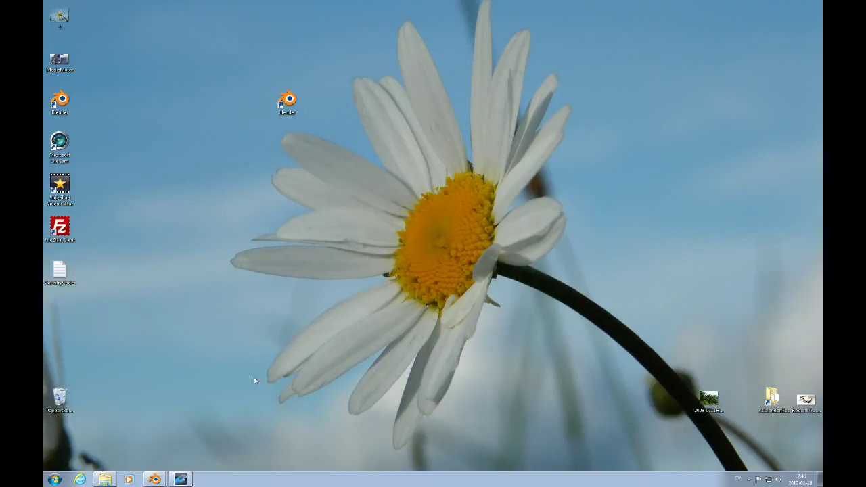
- Play the test10001-0200 render from the testrender folder in a maximized Media Player, then close it
left_click(105, 479)
double_click(618, 174)
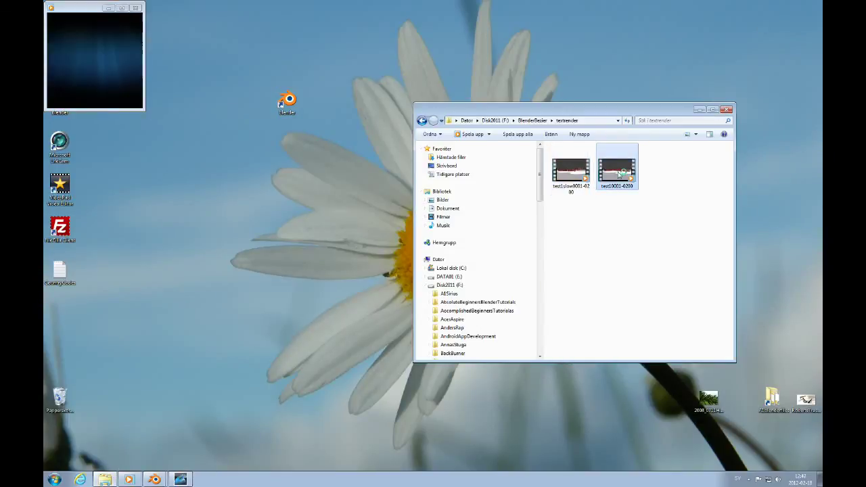
left_click(124, 8)
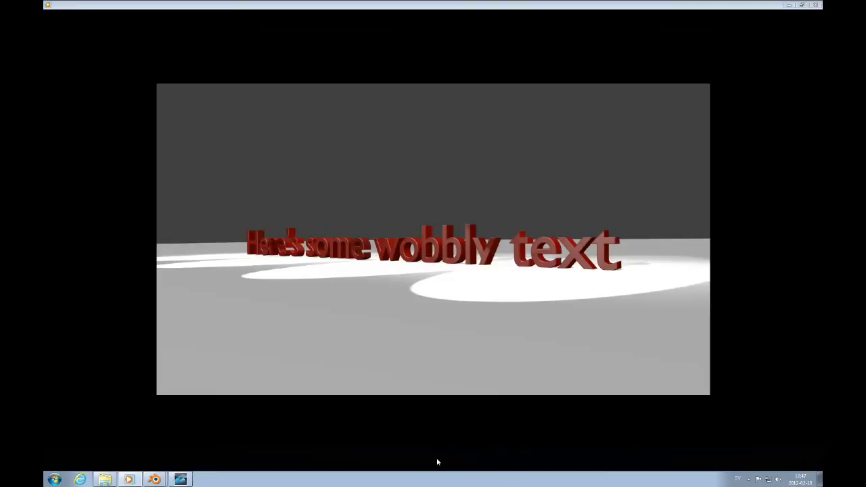
left_click(817, 6)
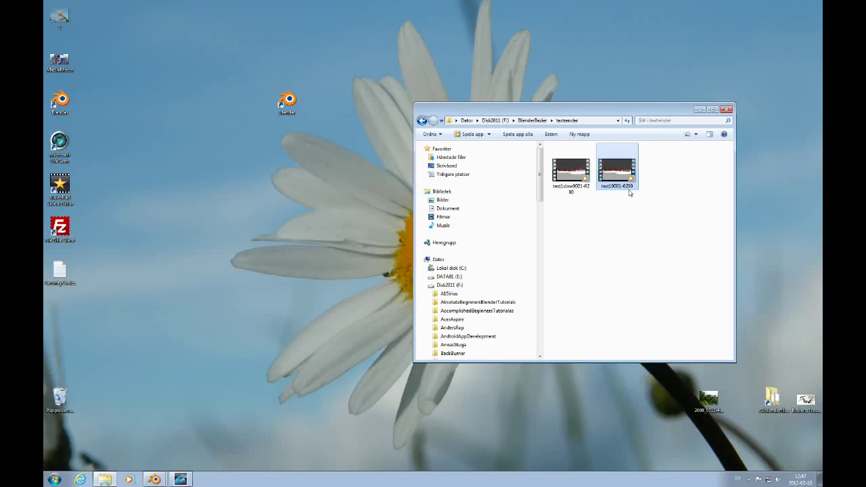